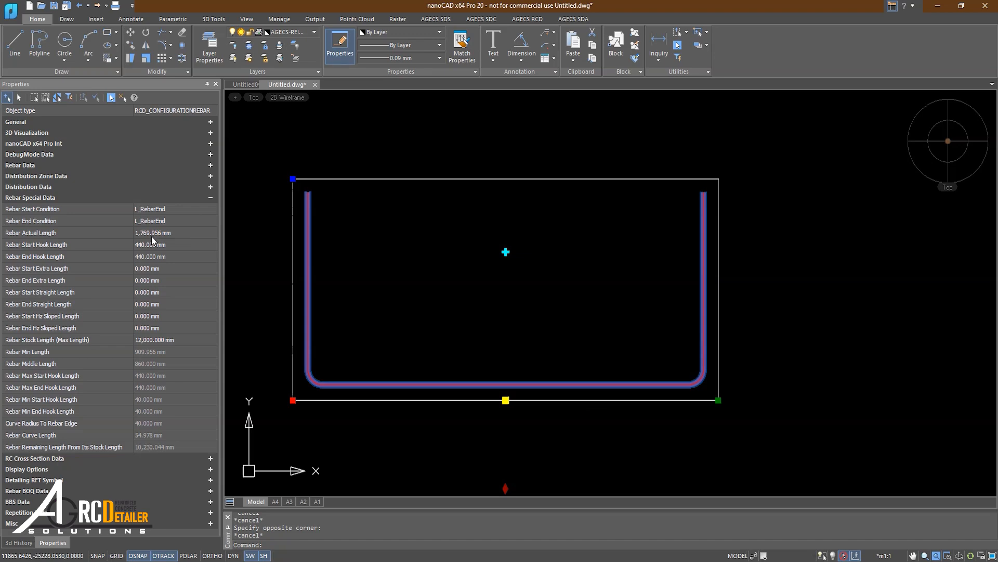
Grip-stretch both rebar ends inward and lower the hook ends to about 330 mm.
{"action": "left_click", "coordinate": [717, 401]}
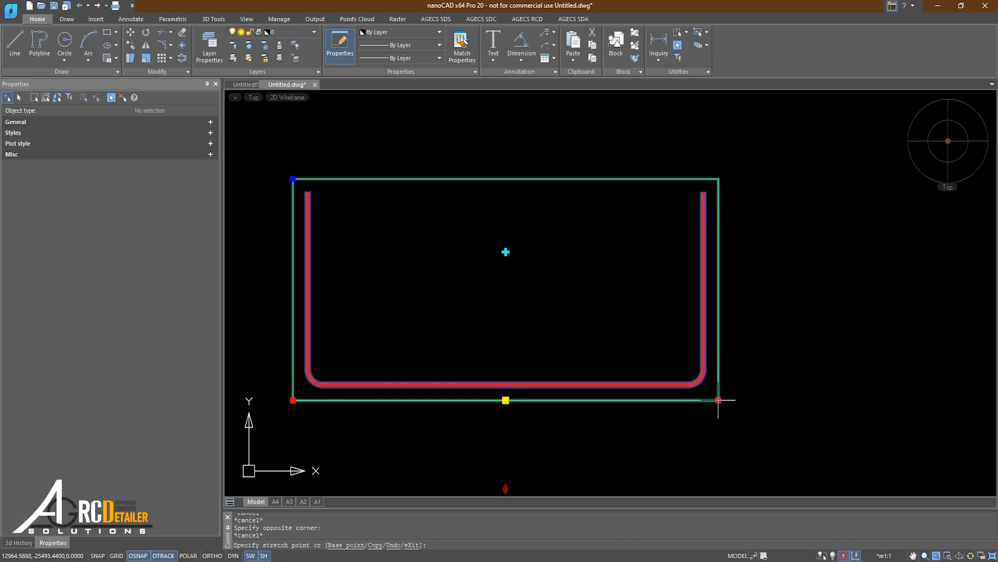
{"action": "left_click", "coordinate": [615, 401]}
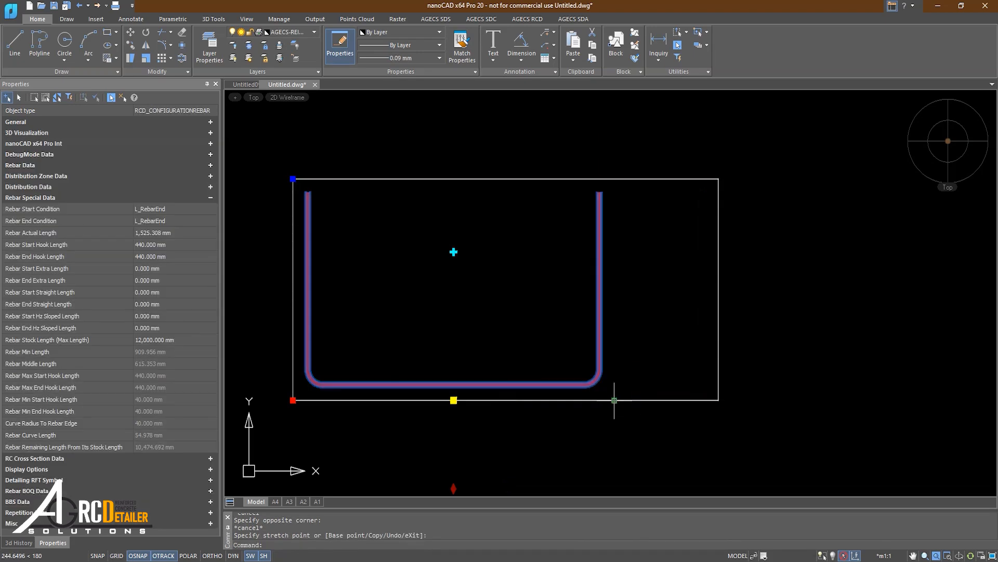
{"action": "left_click", "coordinate": [294, 400]}
{"action": "left_click", "coordinate": [344, 401]}
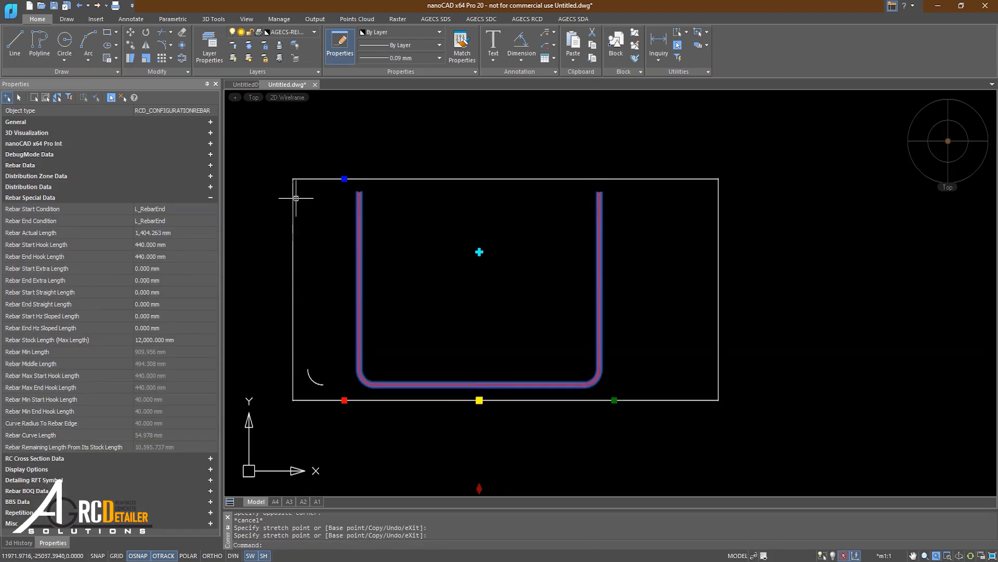
{"action": "left_click", "coordinate": [344, 179]}
{"action": "left_click", "coordinate": [345, 228]}
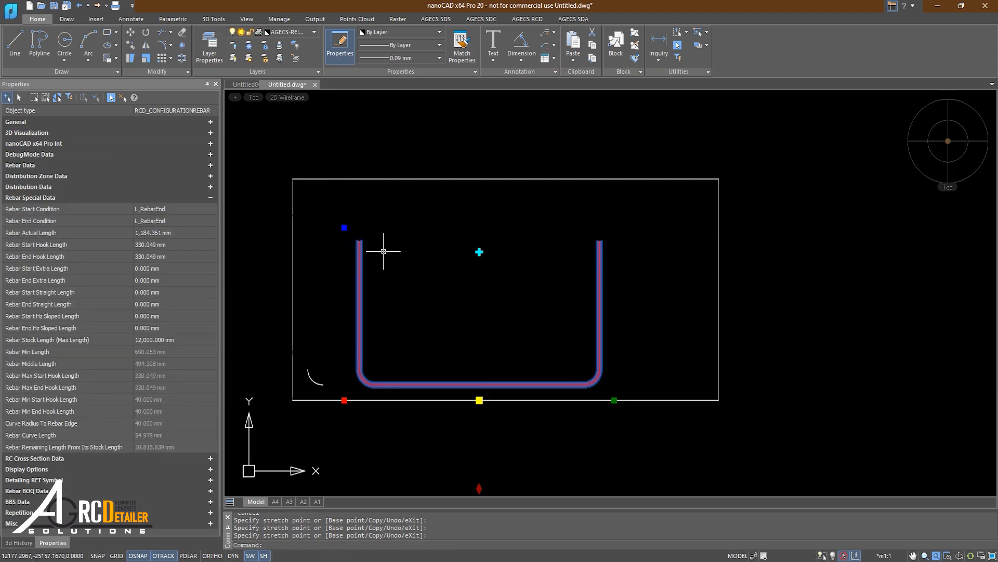
Return the hook grip to the top edge and snap the left end back to the bottom-left corner.
{"action": "left_click", "coordinate": [68, 237]}
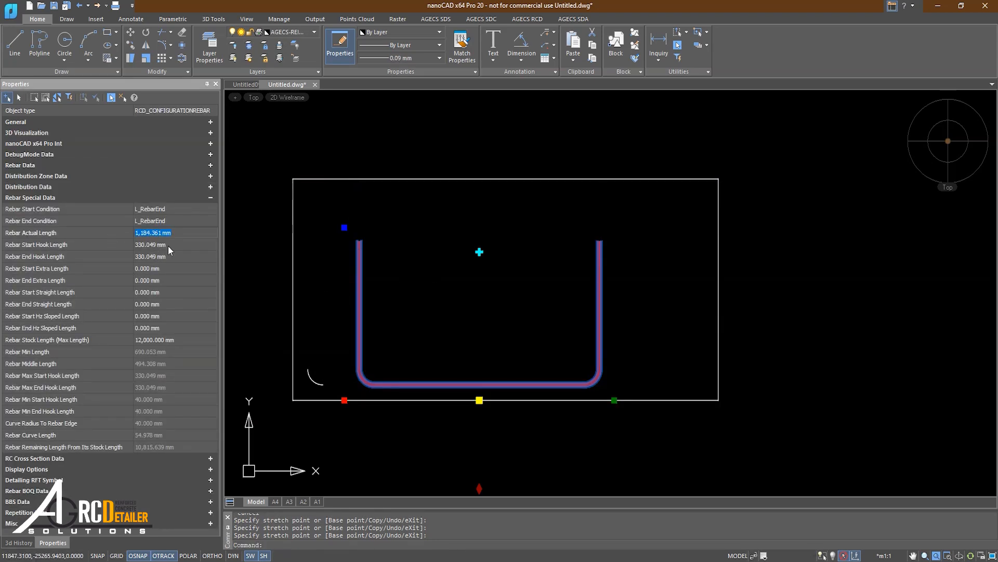
{"action": "left_click", "coordinate": [344, 227]}
{"action": "left_click", "coordinate": [344, 179]}
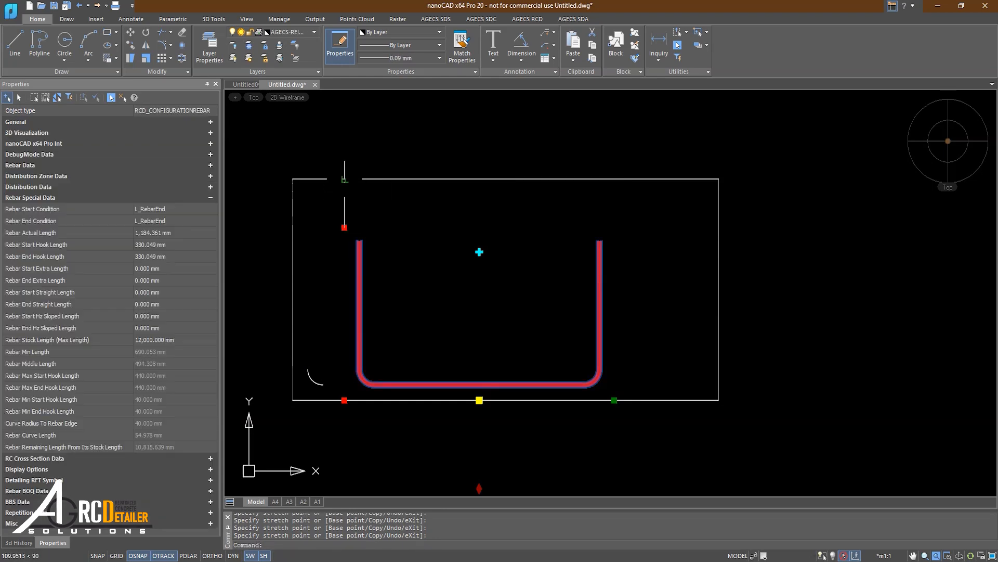
{"action": "left_click", "coordinate": [344, 399]}
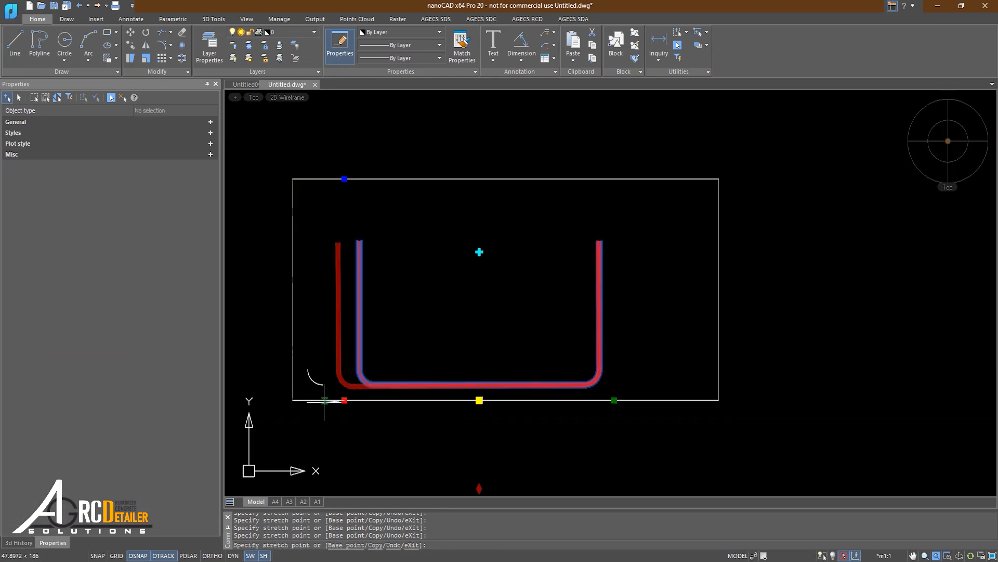
{"action": "left_click", "coordinate": [293, 400]}
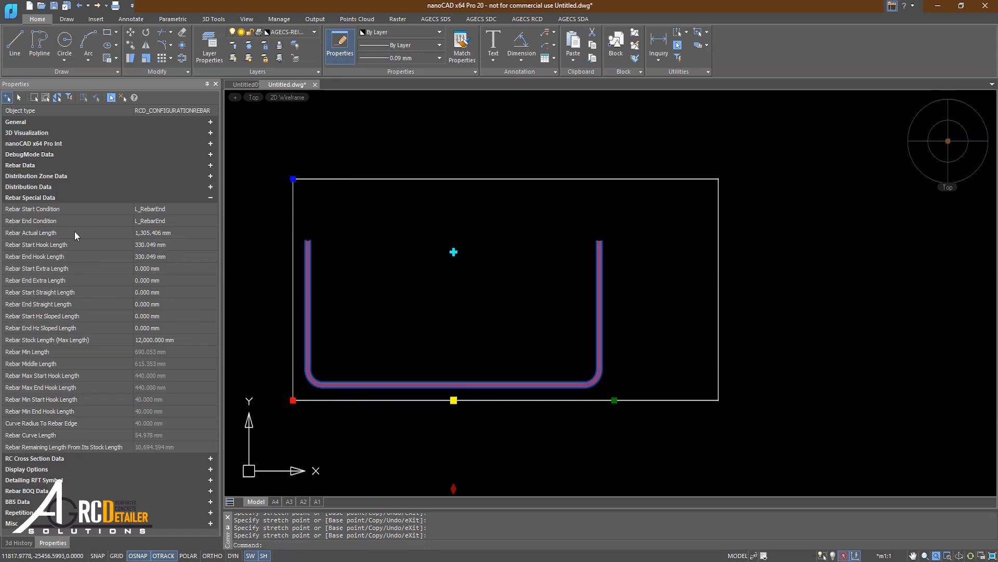
Try rebar actual lengths of 2,000, 1,999 and 1,980 mm in Properties.
{"action": "left_click", "coordinate": [144, 233]}
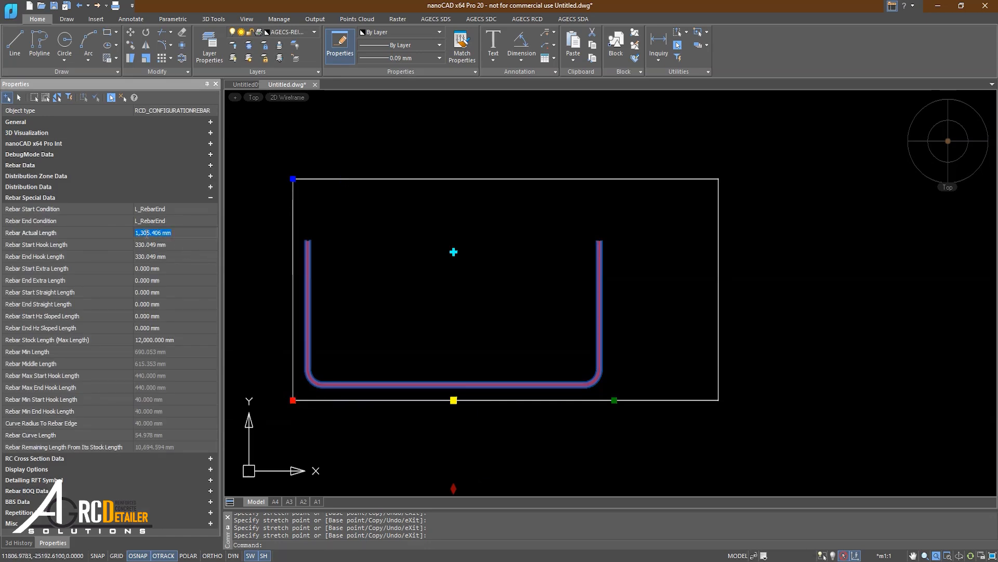
{"action": "type", "text": "2,00"}
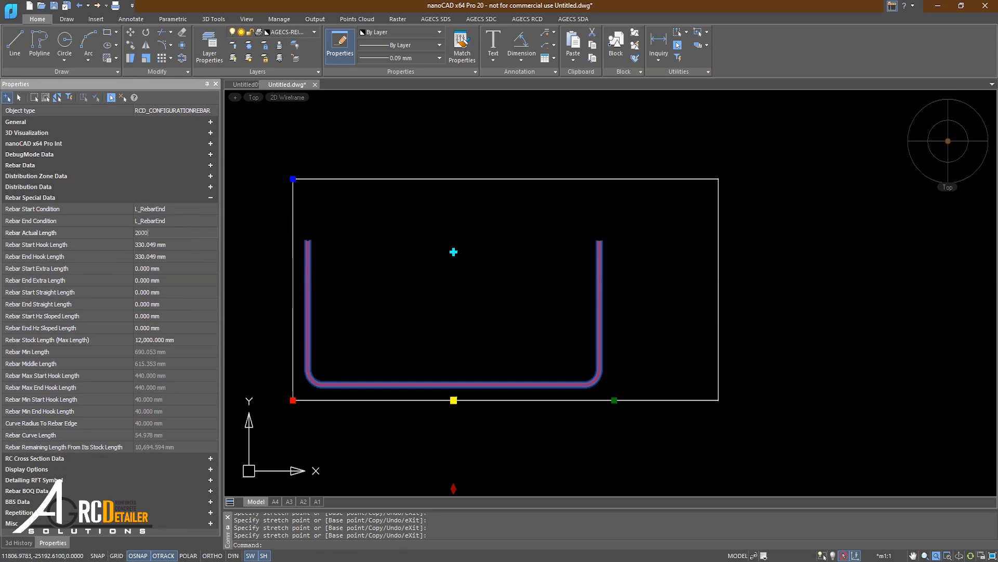
{"action": "type", "text": "0"}
{"action": "key", "text": "Return"}
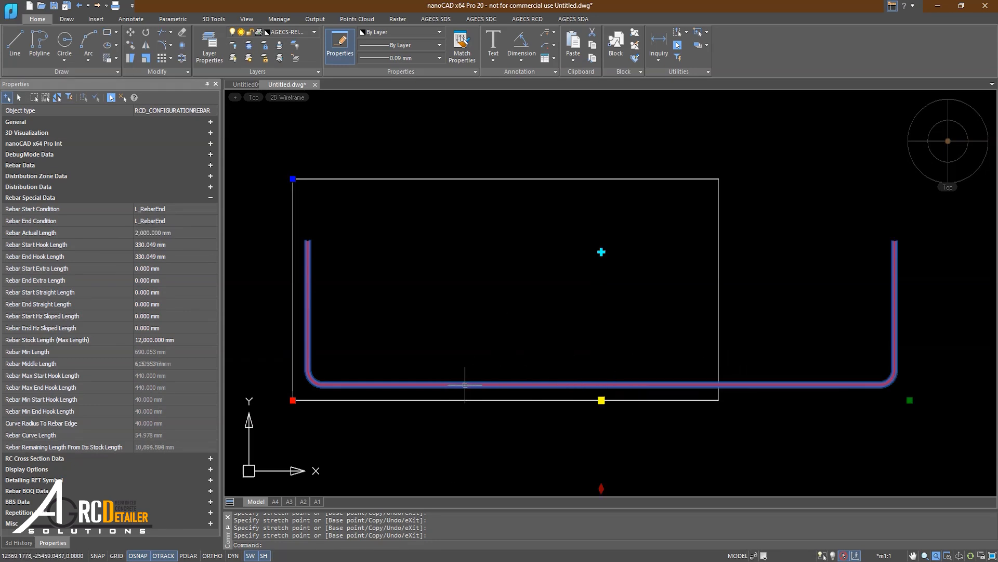
{"action": "left_click", "coordinate": [156, 233]}
{"action": "type", "text": "1999"}
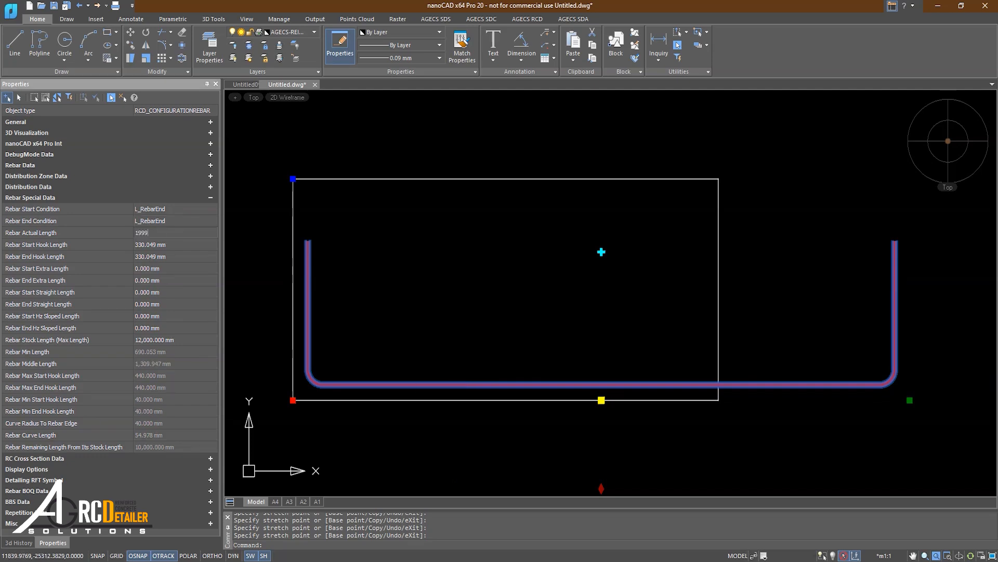
{"action": "key", "text": "Return"}
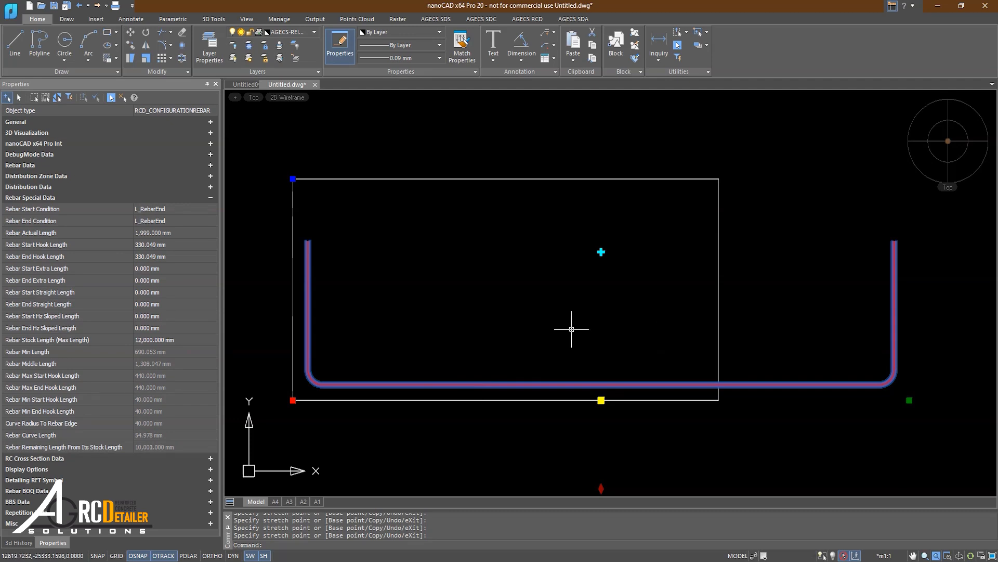
{"action": "left_click", "coordinate": [165, 233]}
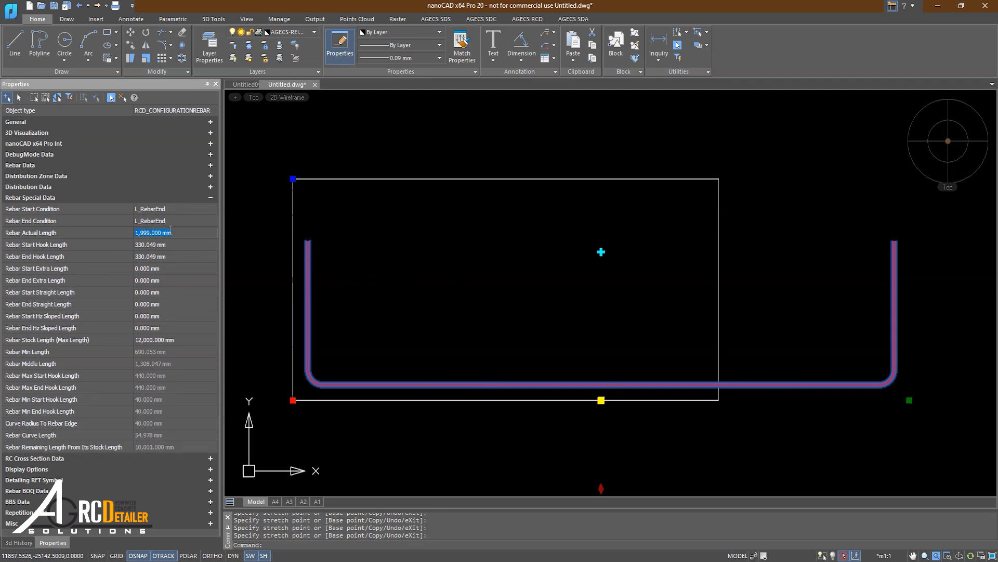
{"action": "type", "text": "1,98"}
{"action": "type", "text": "0"}
{"action": "key", "text": "Return"}
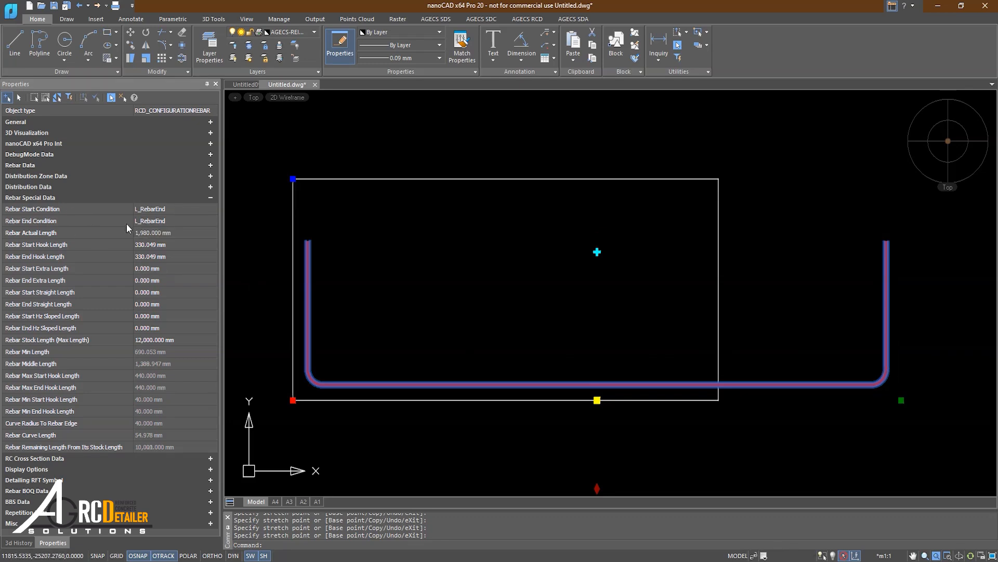
Reselect the rebar and set its Rebar Actual Length to 2,000 mm.
{"action": "left_click", "coordinate": [152, 232]}
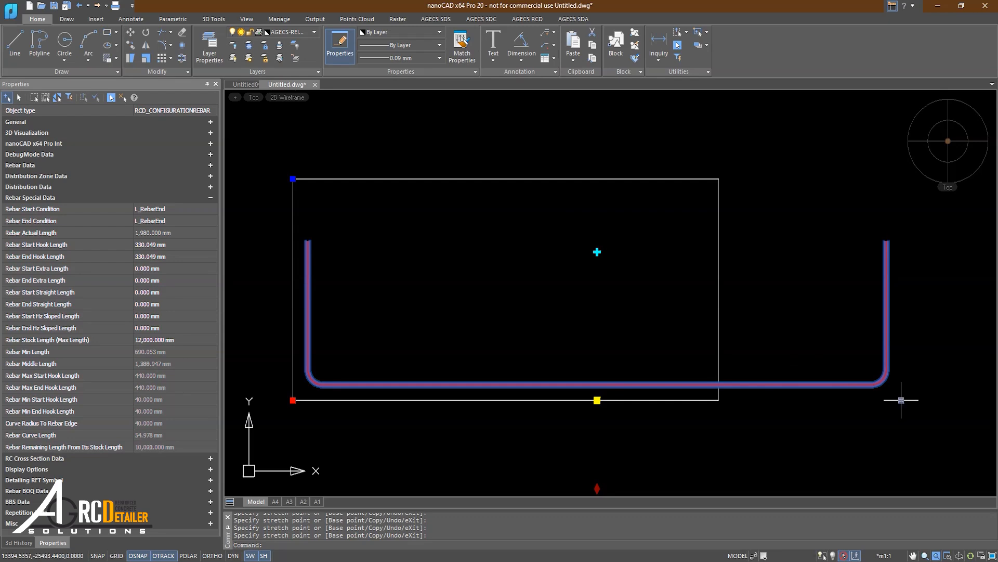
{"action": "left_click", "coordinate": [149, 235]}
{"action": "type", "text": "20"}
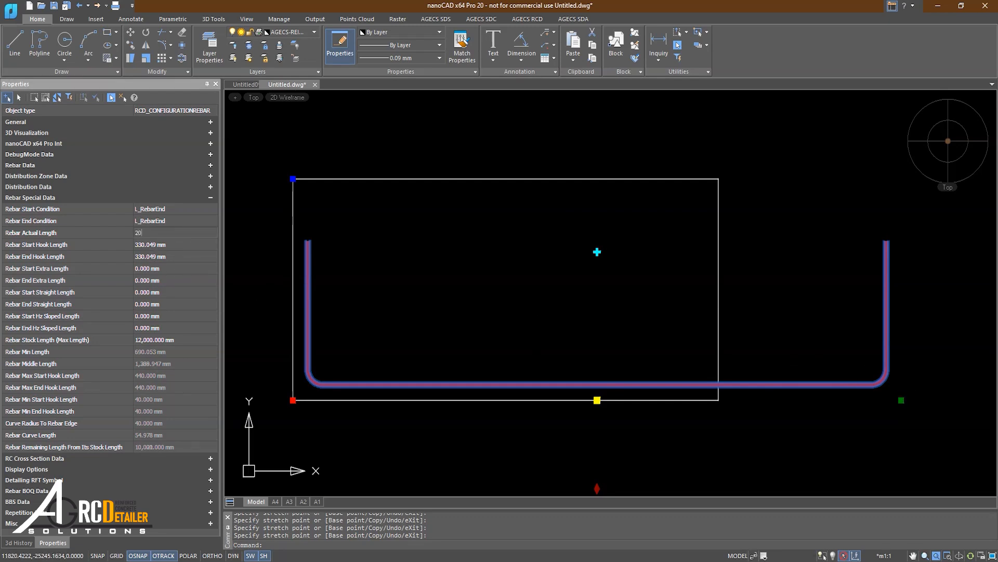
{"action": "type", "text": "00"}
{"action": "key", "text": "Return"}
{"action": "key", "text": "Escape"}
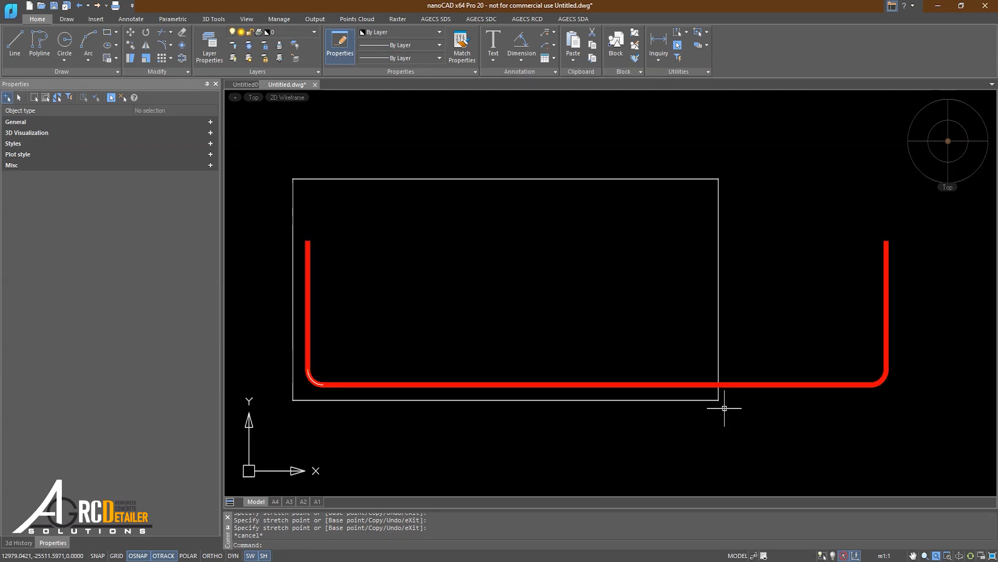
{"action": "left_click", "coordinate": [624, 385]}
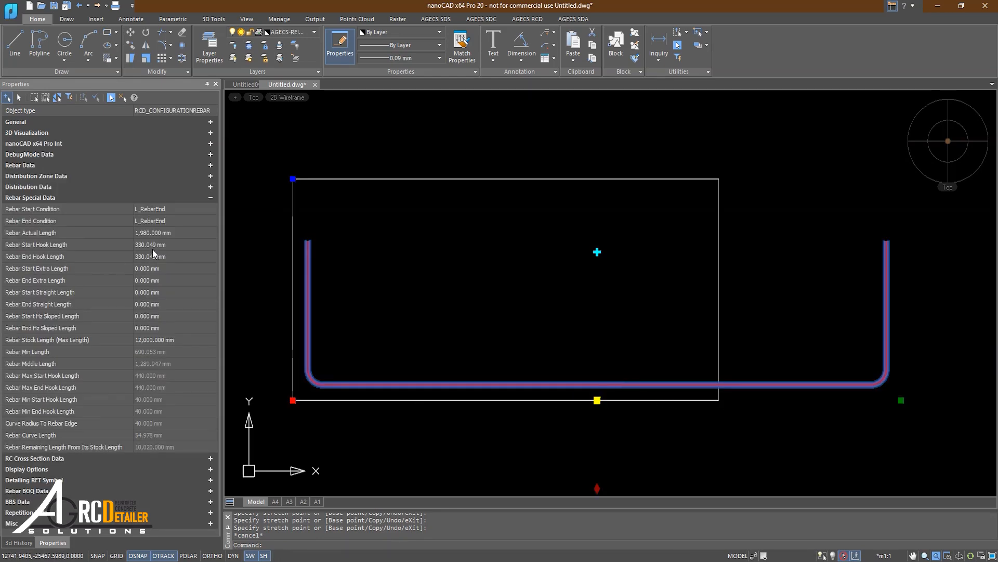
{"action": "left_click", "coordinate": [150, 232]}
{"action": "type", "text": "2"}
{"action": "key", "text": "Return"}
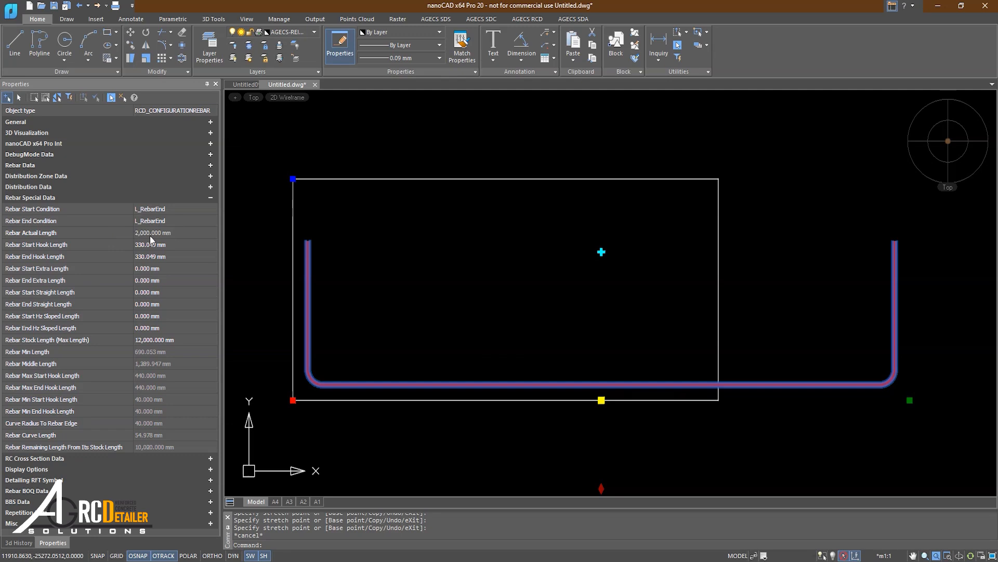
Pull the rebar's right end back to the rectangle corner, bringing it to 1,550.053 mm.
{"action": "left_click", "coordinate": [910, 401]}
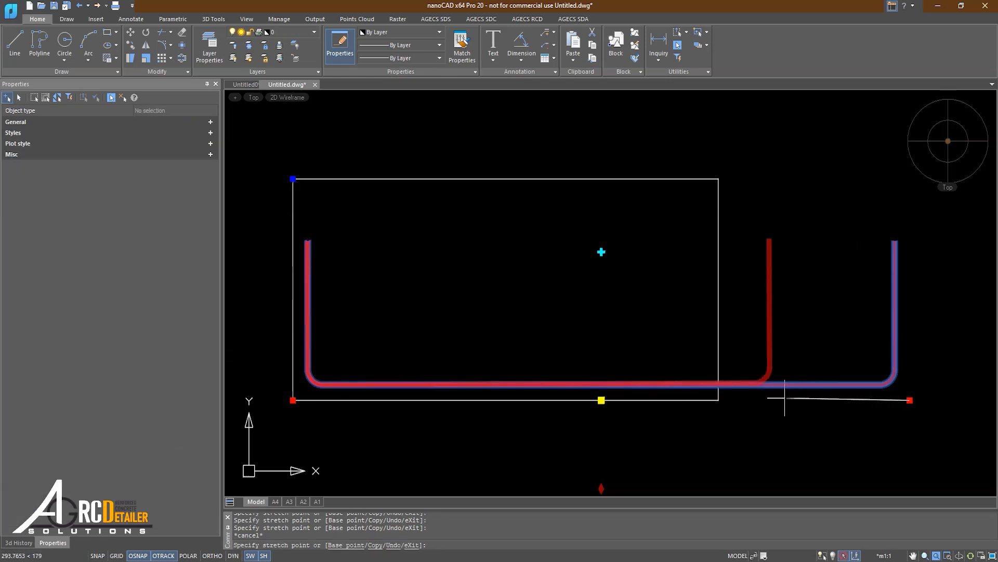
{"action": "left_click", "coordinate": [718, 400]}
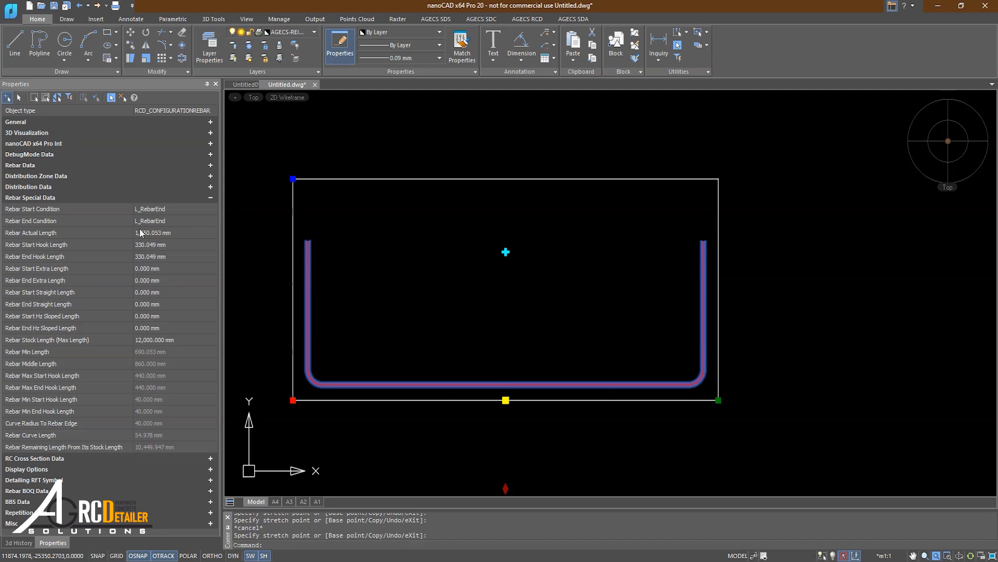
{"action": "middle_click_drag", "start_coordinate": [454, 376], "coordinate": [450, 328]}
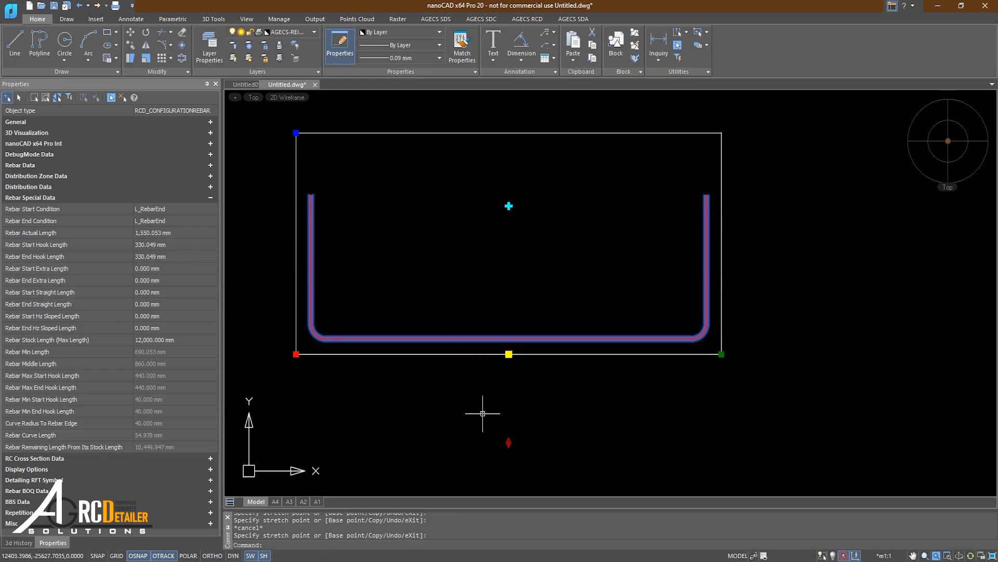
Adjust the configuration rebar length to ends to 1500 mm, giving 305.022 mm hooks.
{"action": "left_click", "coordinate": [509, 443]}
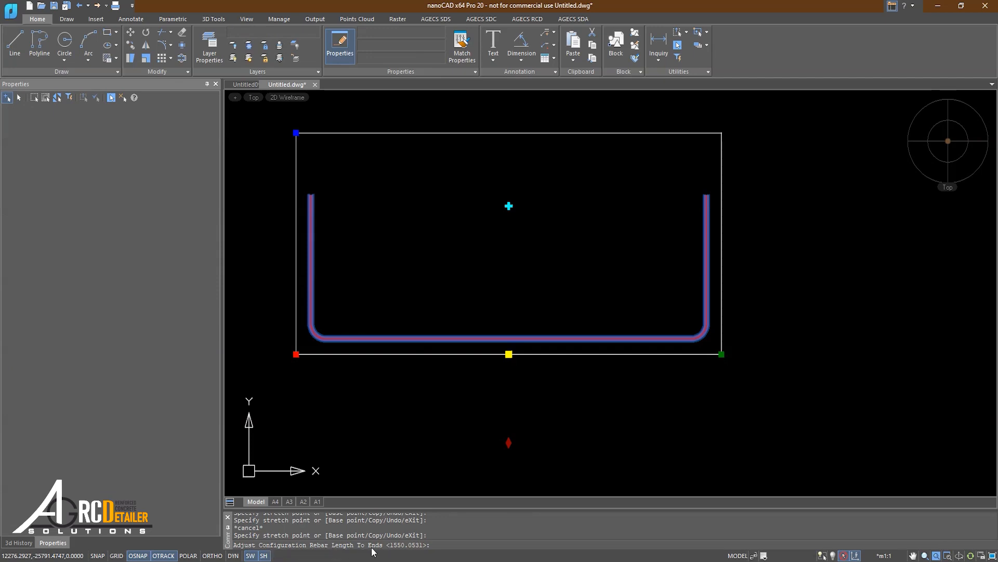
{"action": "middle_click_drag", "start_coordinate": [411, 442], "coordinate": [415, 450]}
{"action": "middle_click_drag", "start_coordinate": [334, 270], "coordinate": [304, 301]}
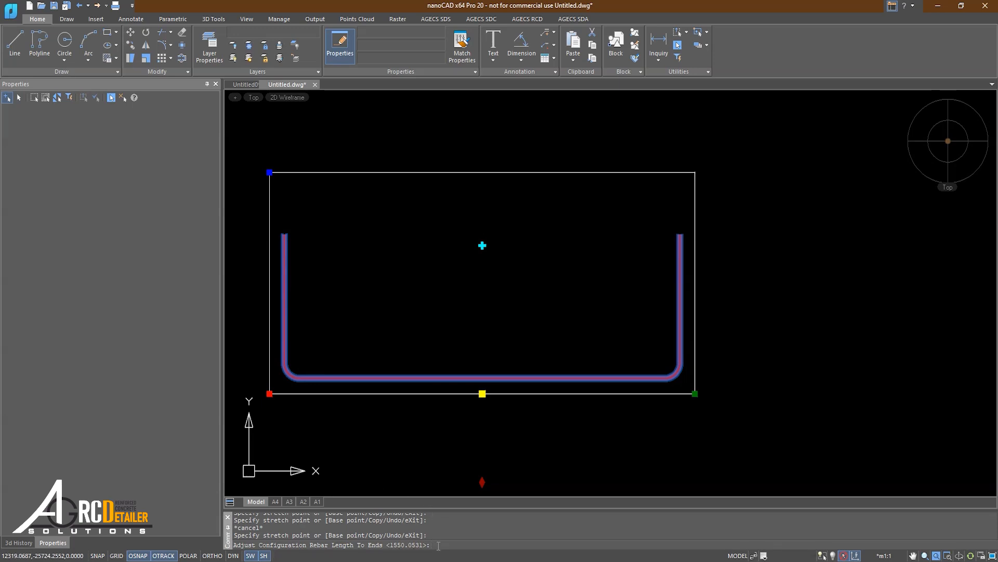
{"action": "key", "text": "Return"}
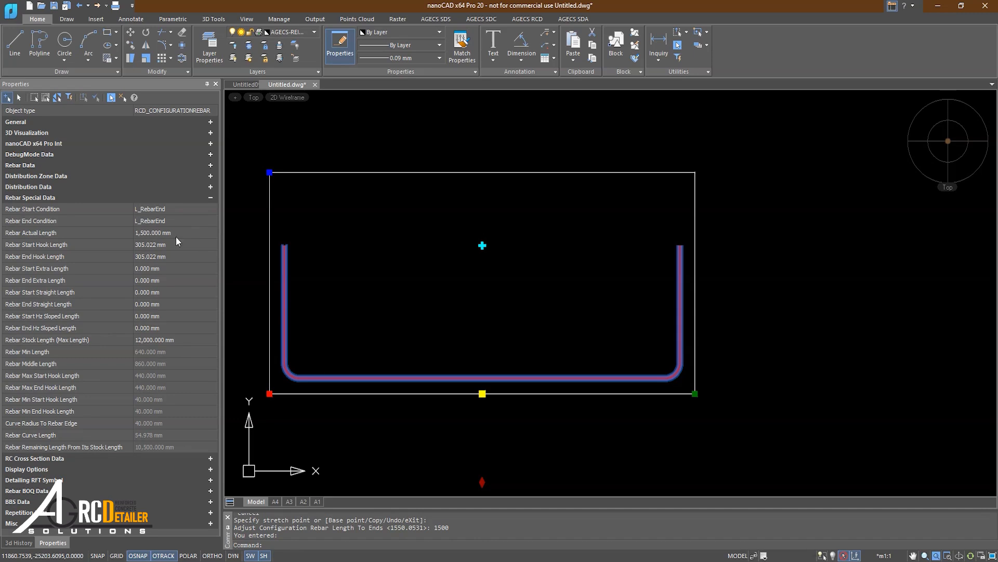
{"action": "scroll", "coordinate": [273, 244], "scroll_direction": "up", "scroll_amount": 3}
{"action": "scroll", "coordinate": [306, 258], "scroll_direction": "down", "scroll_amount": 3}
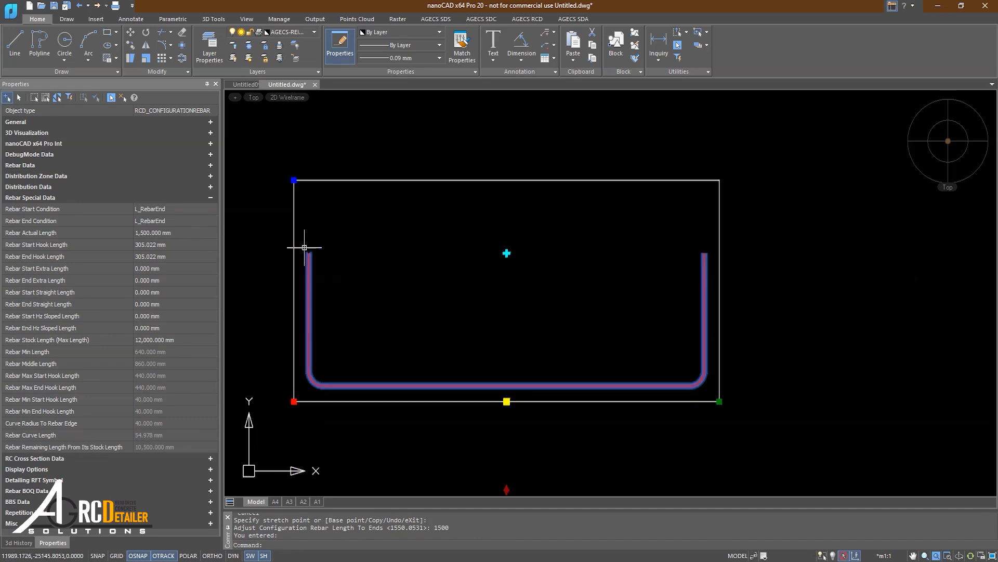
{"action": "scroll", "coordinate": [308, 249], "scroll_direction": "up", "scroll_amount": 5}
{"action": "scroll", "coordinate": [300, 264], "scroll_direction": "down", "scroll_amount": 3}
{"action": "left_click", "coordinate": [287, 260]}
{"action": "left_click", "coordinate": [325, 285]}
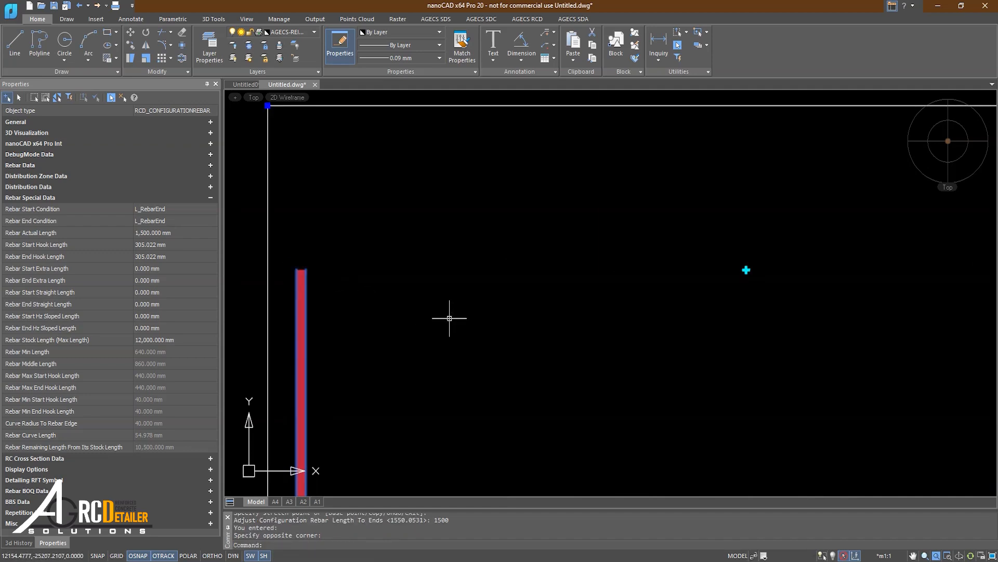
{"action": "scroll", "coordinate": [449, 318], "scroll_direction": "down", "scroll_amount": 3}
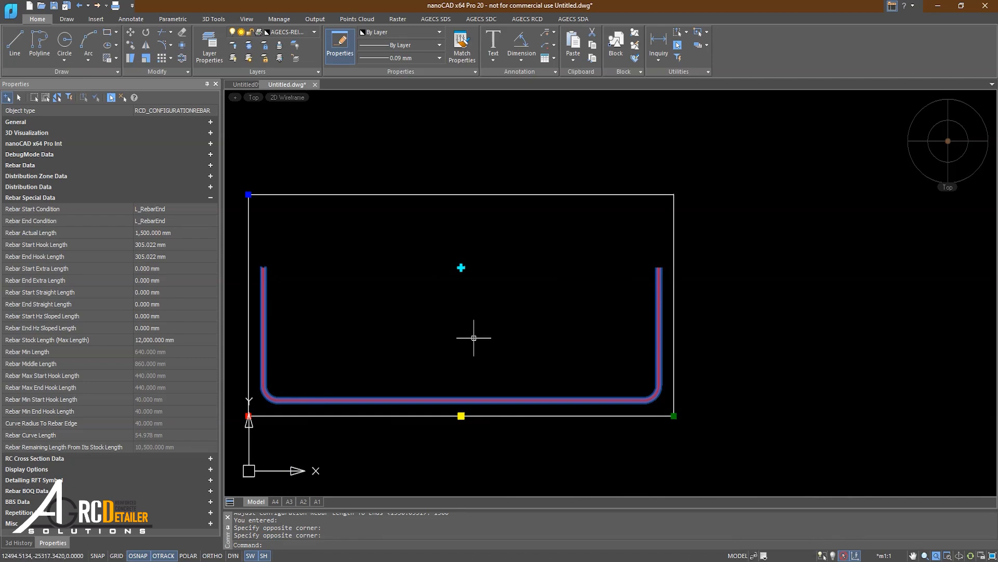
{"action": "middle_click_drag", "start_coordinate": [474, 338], "coordinate": [515, 339]}
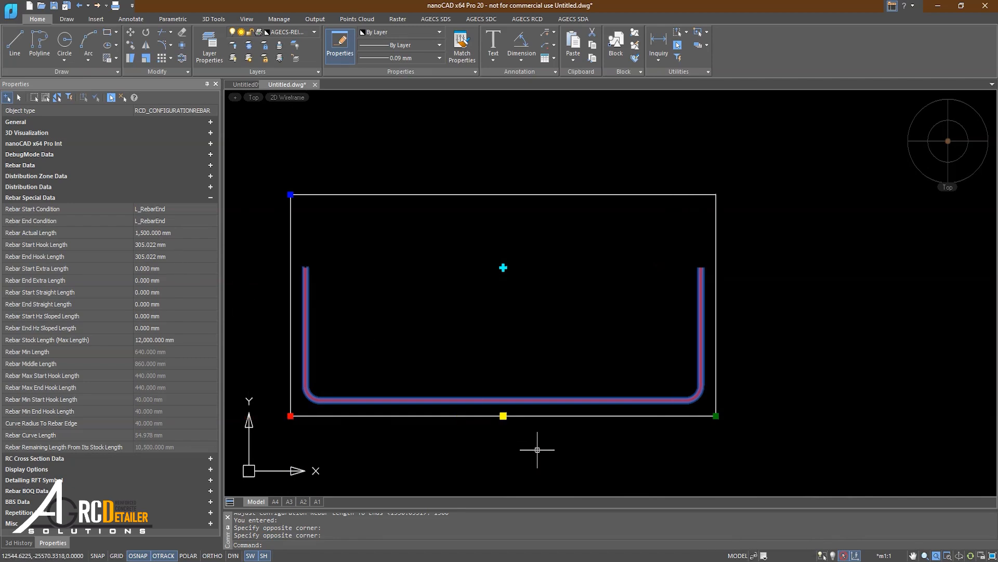
{"action": "middle_click_drag", "start_coordinate": [534, 430], "coordinate": [542, 389]}
Adjust the rebar length to 2000, accepting both Max Hook warnings that cap hooks at 440 mm.
{"action": "left_click", "coordinate": [512, 464]}
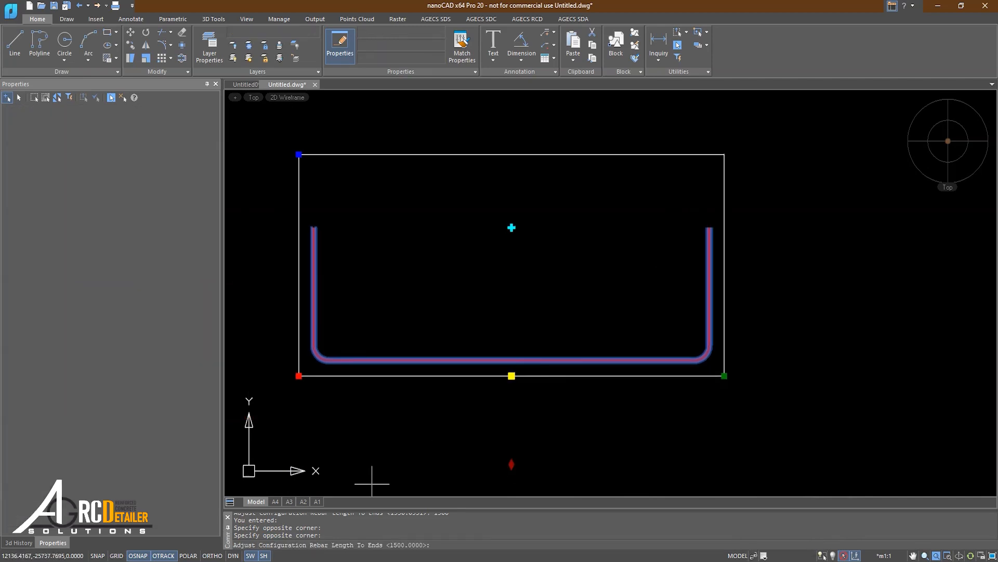
{"action": "left_click", "coordinate": [442, 548]}
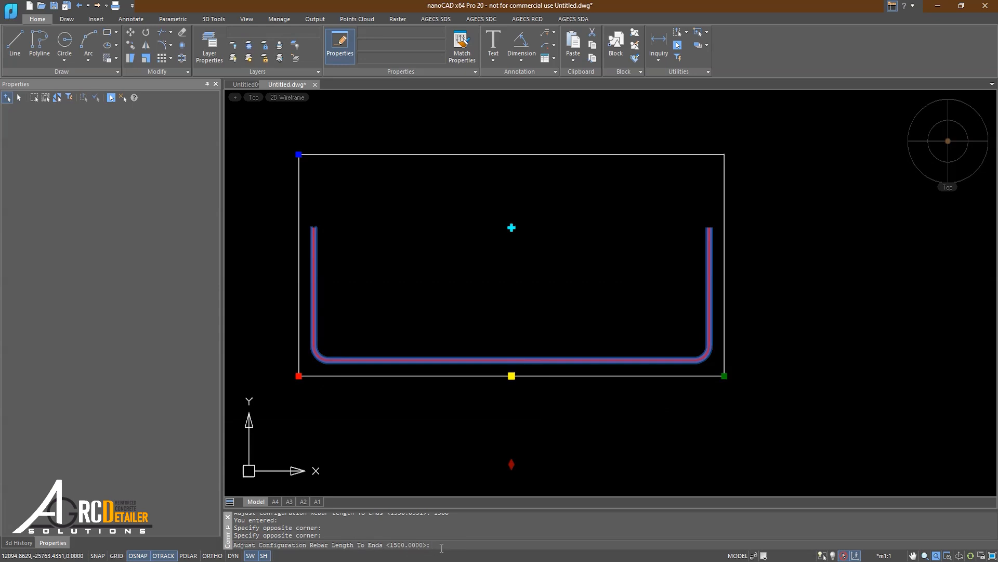
{"action": "type", "text": "2000"}
{"action": "key", "text": "Return"}
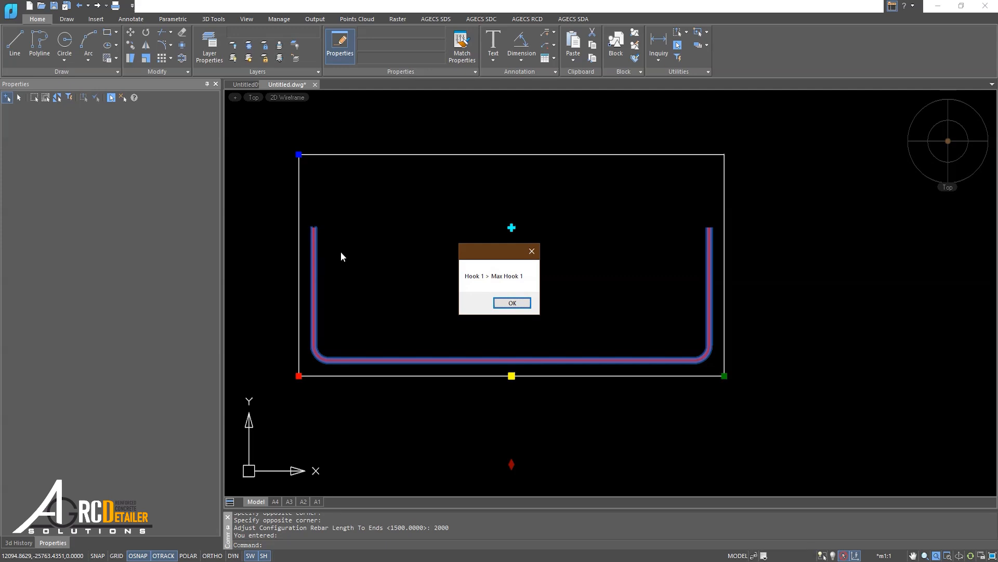
{"action": "left_click", "coordinate": [508, 302]}
{"action": "left_click", "coordinate": [527, 303]}
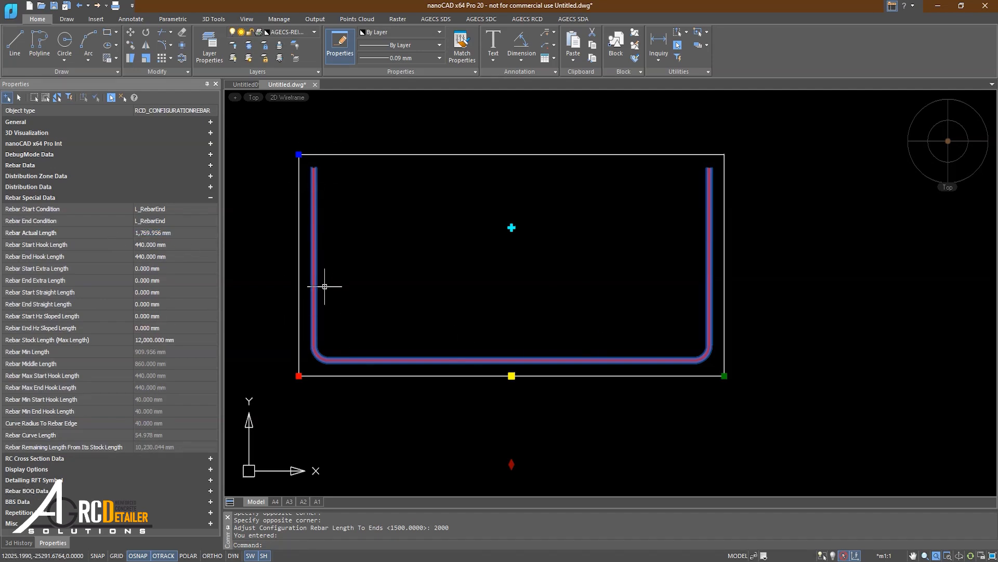
{"action": "left_click", "coordinate": [90, 233]}
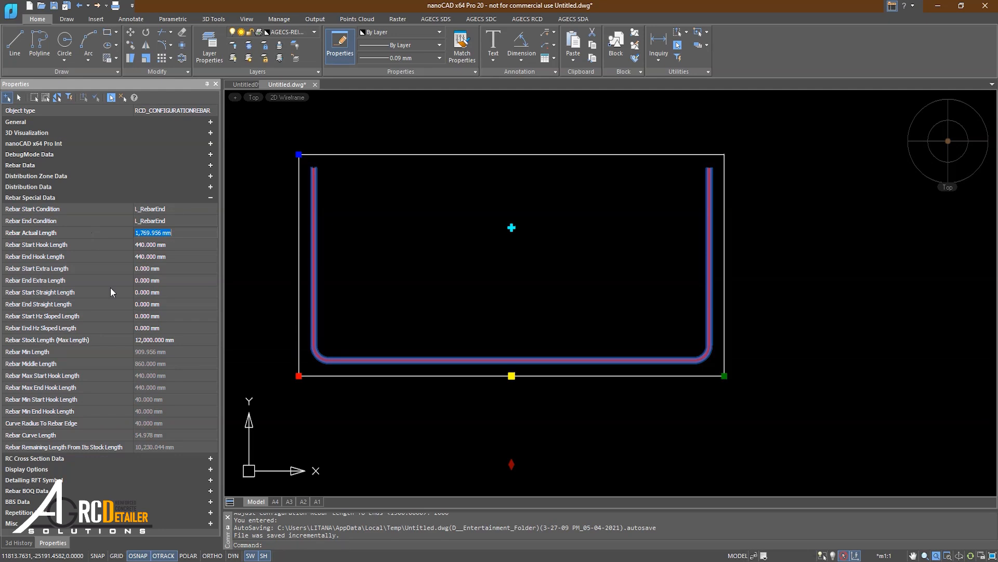
Set Keep Rebar Hook Inside Rc to No in RC Cross Section Data.
{"action": "left_click", "coordinate": [70, 457]}
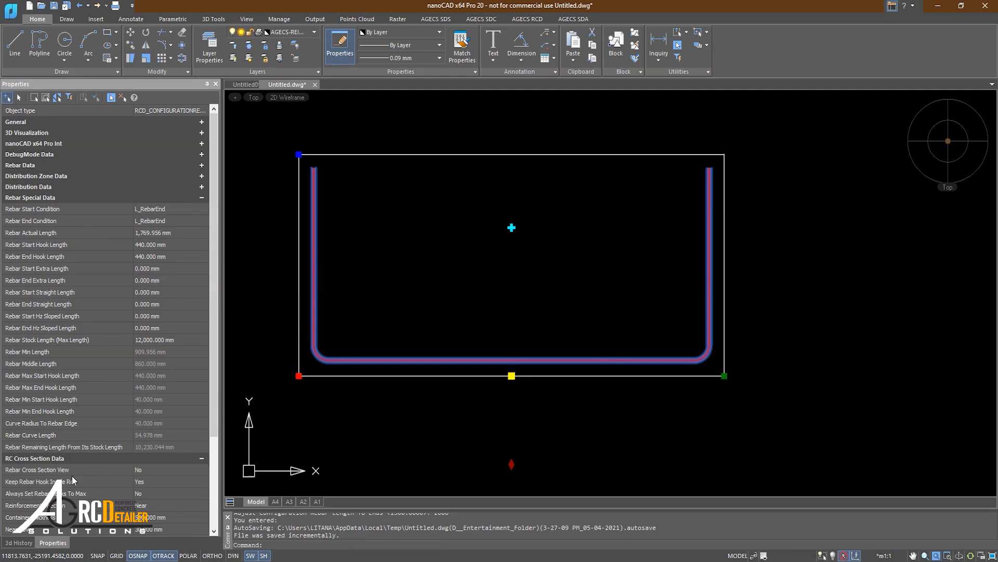
{"action": "left_click", "coordinate": [146, 481]}
{"action": "left_click", "coordinate": [149, 499]}
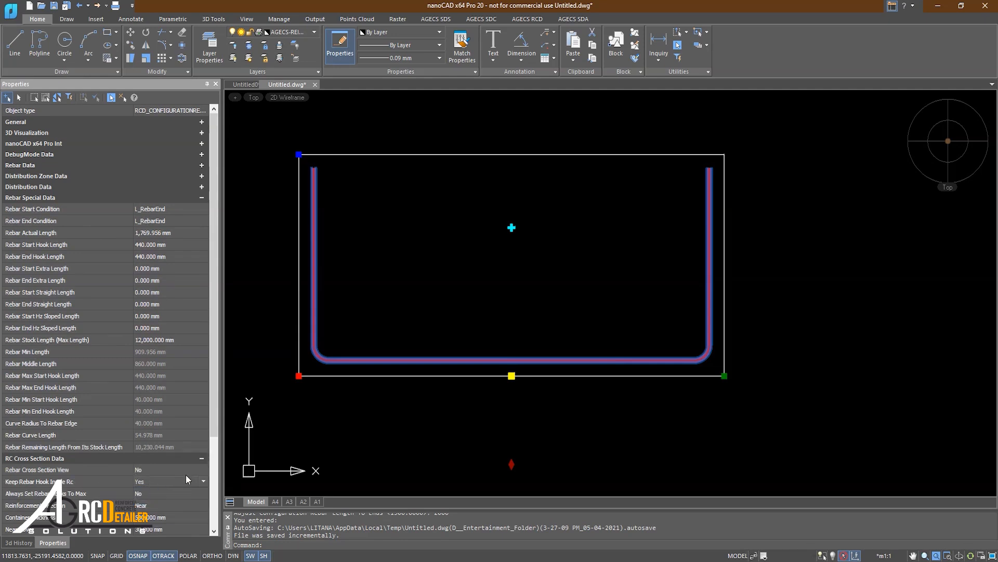
{"action": "left_click", "coordinate": [201, 458]}
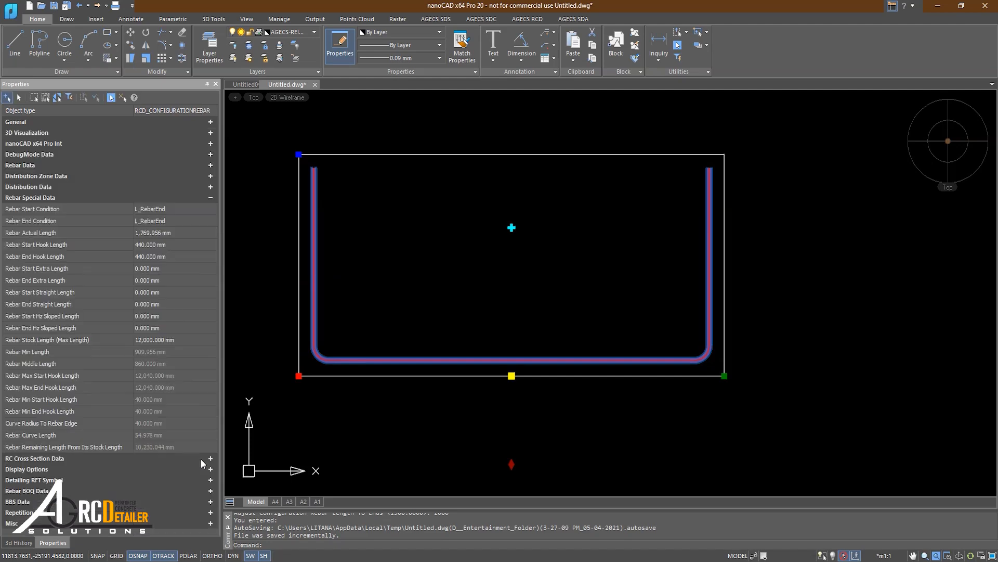
{"action": "left_click", "coordinate": [512, 464]}
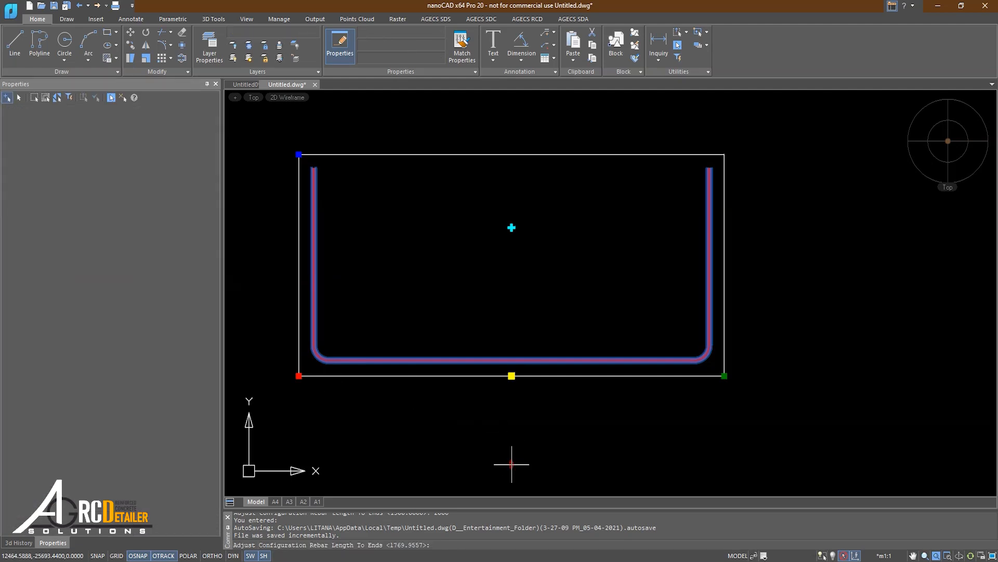
Enter 2000 as the rebar length to ends, producing 555.022 mm hooks.
{"action": "left_click", "coordinate": [461, 548]}
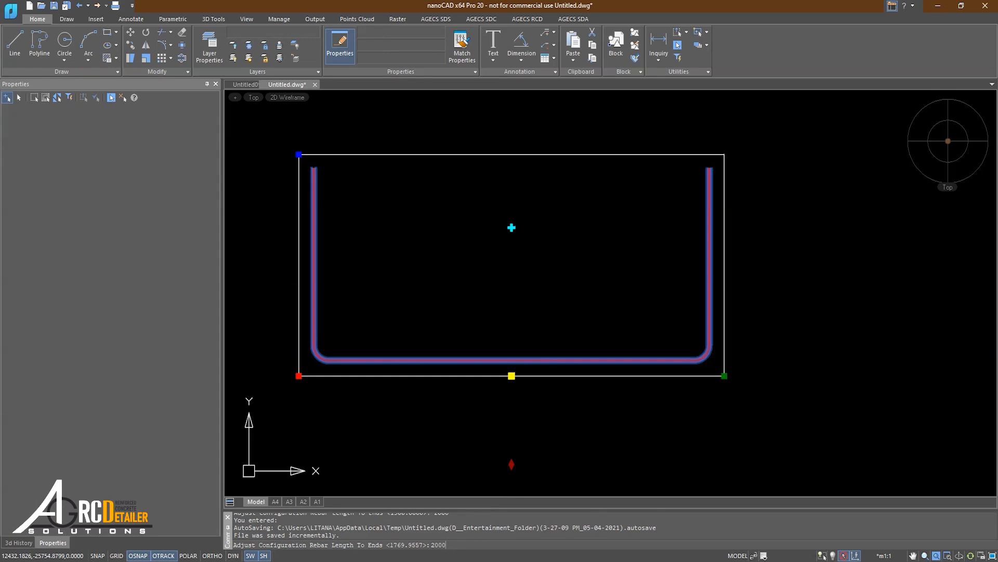
{"action": "type", "text": "2000"}
{"action": "key", "text": "Return"}
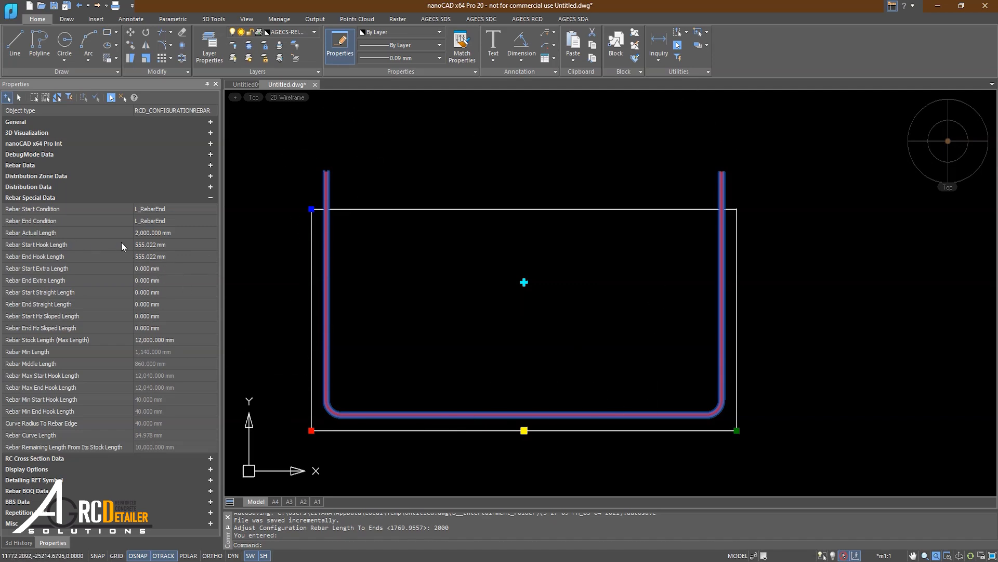
Set Keep Rebar Hook Inside Rc back to Yes, restoring 440 mm hooks.
{"action": "left_click", "coordinate": [63, 459]}
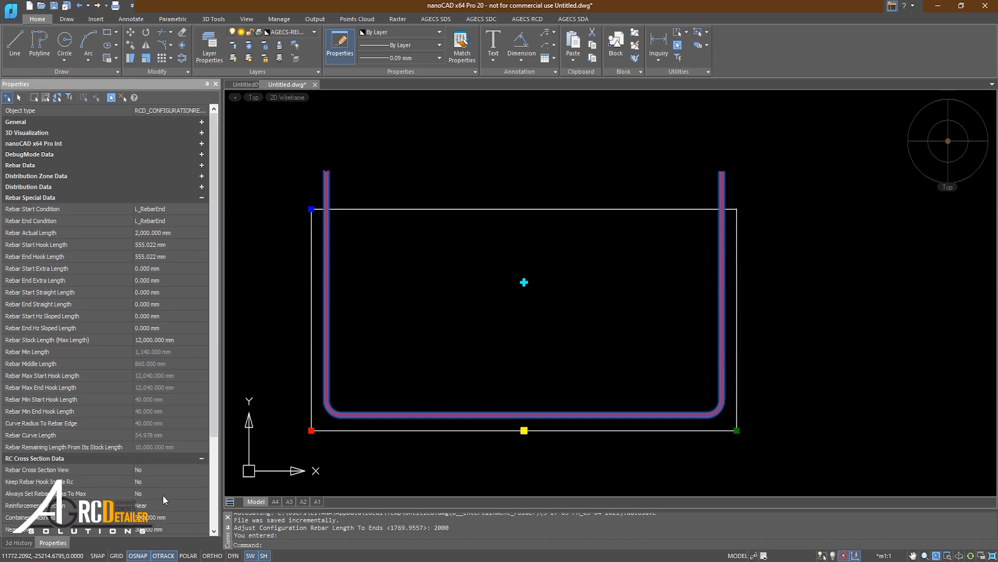
{"action": "scroll", "coordinate": [156, 484], "scroll_direction": "down", "scroll_amount": 1}
{"action": "left_click", "coordinate": [147, 449]}
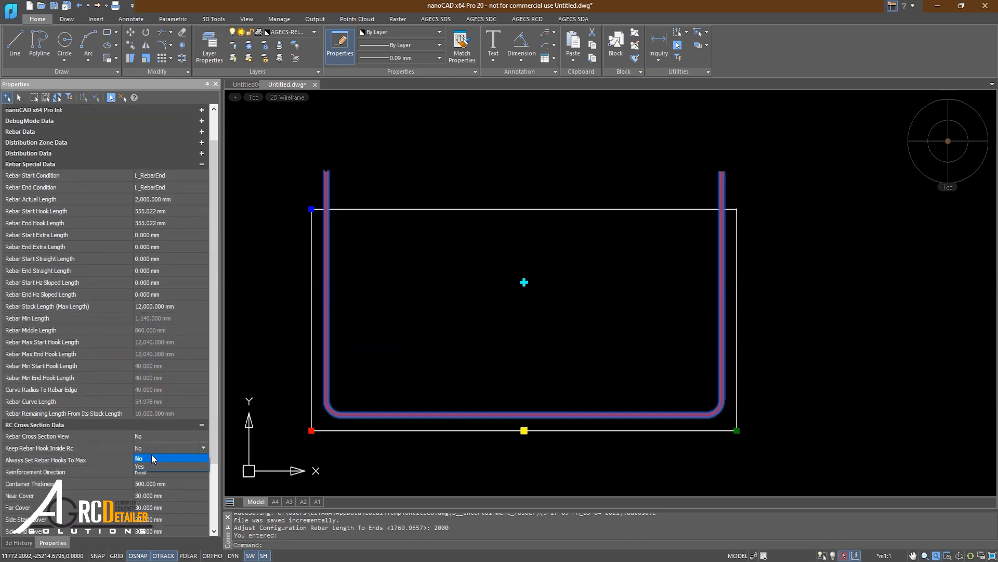
{"action": "left_click", "coordinate": [148, 464]}
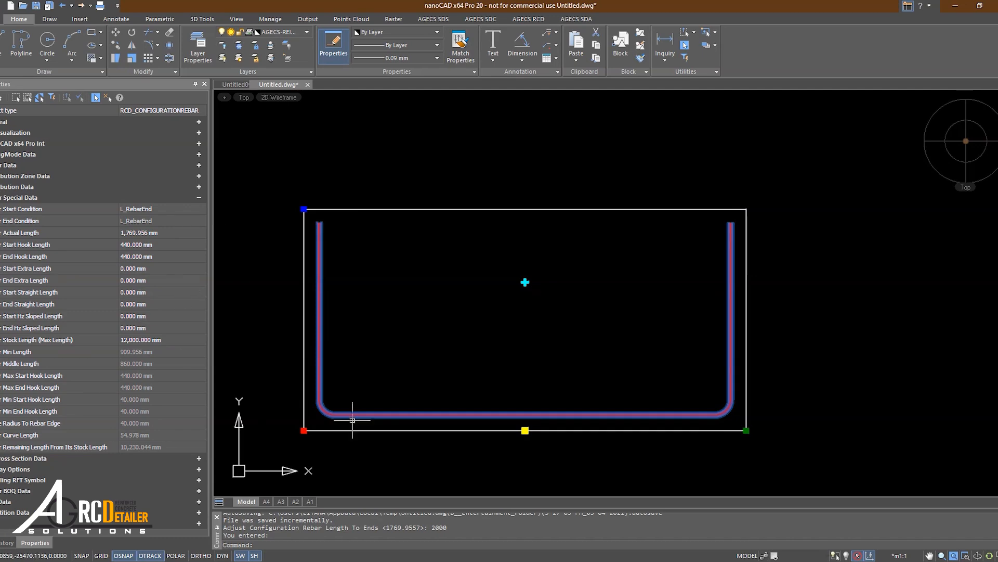
{"action": "scroll", "coordinate": [486, 374], "scroll_direction": "down", "scroll_amount": 2}
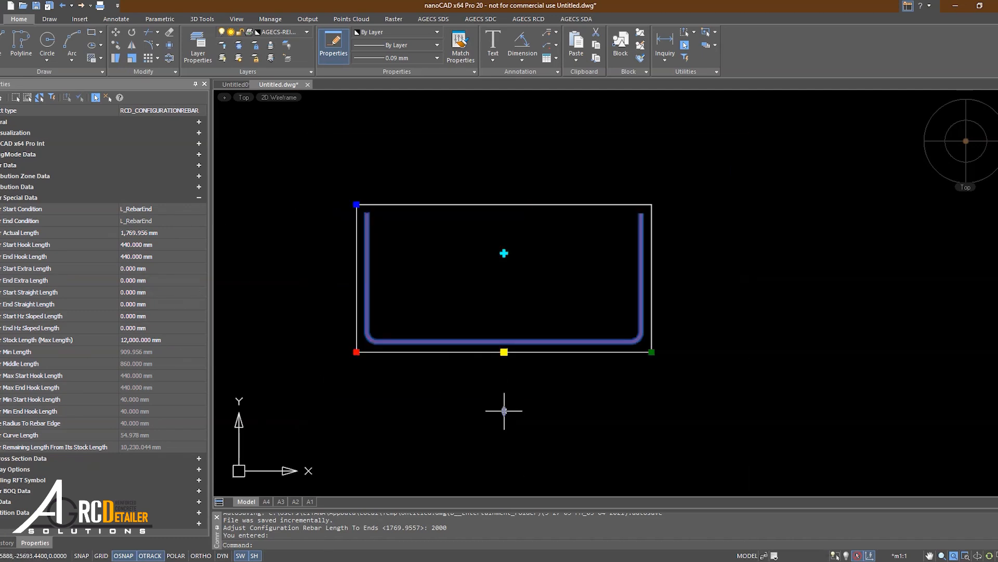
{"action": "key", "text": "Return"}
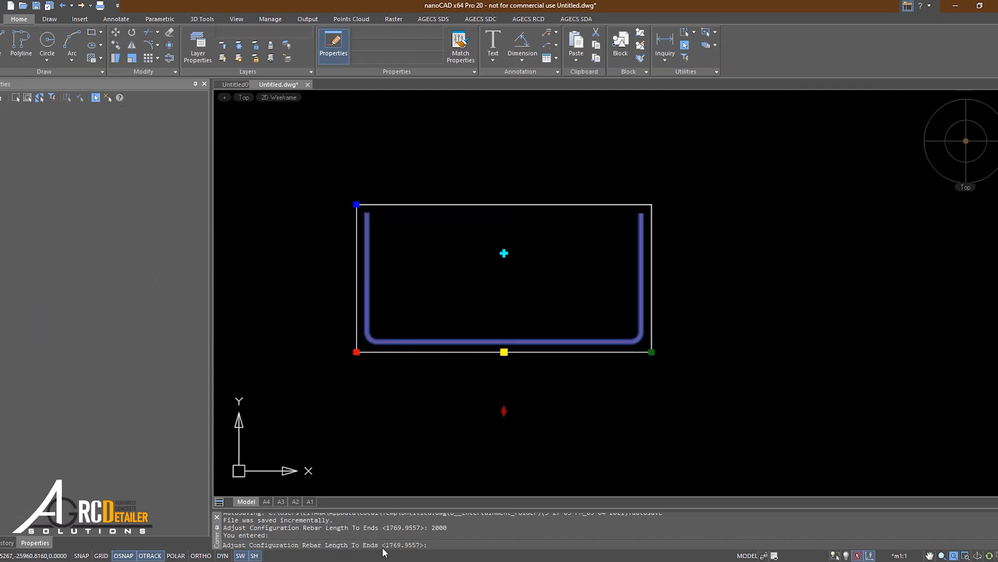
{"action": "key", "text": "Escape"}
{"action": "key", "text": "Escape"}
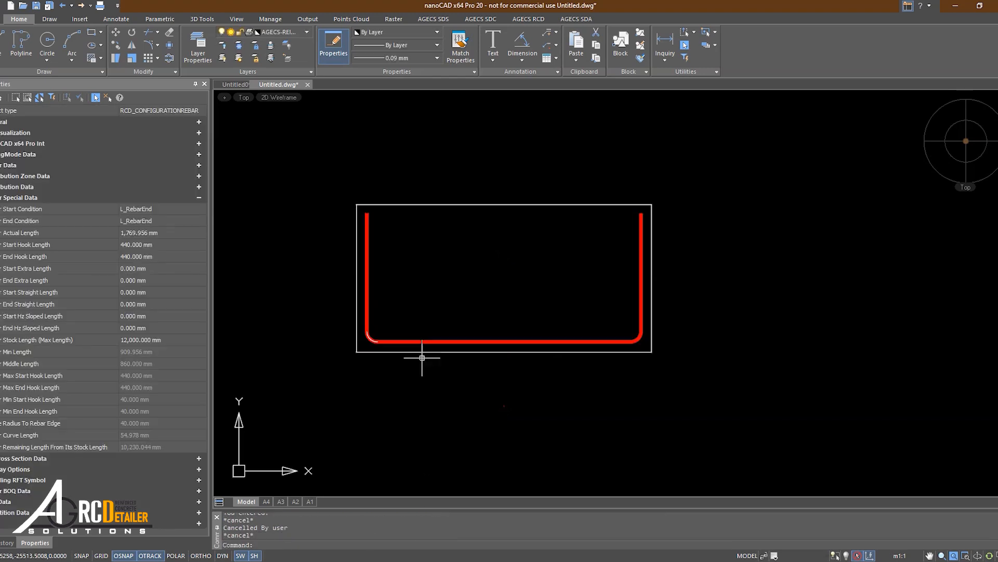
{"action": "left_click", "coordinate": [442, 346]}
{"action": "left_click", "coordinate": [426, 339]}
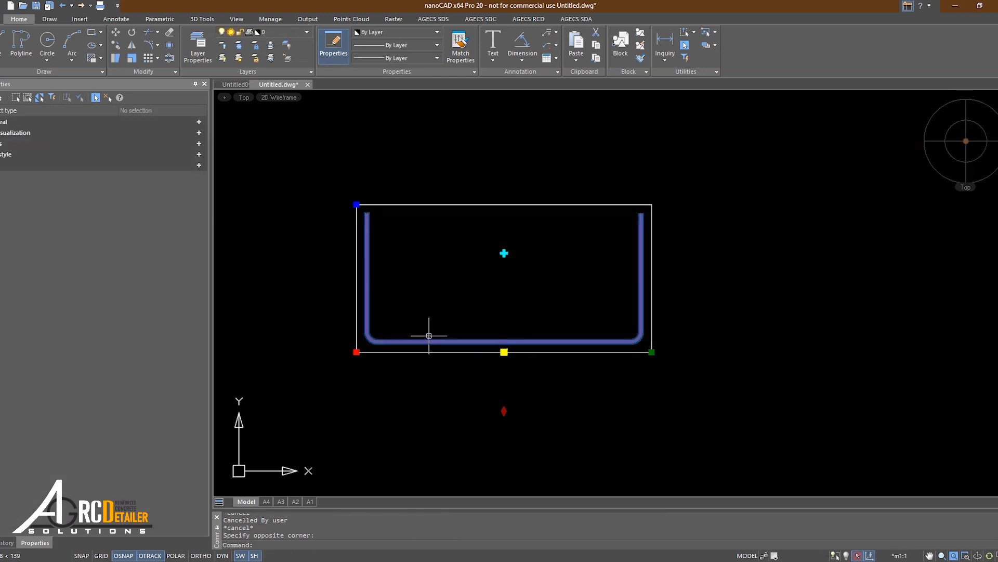
{"action": "middle_click_drag", "start_coordinate": [418, 349], "coordinate": [400, 356]}
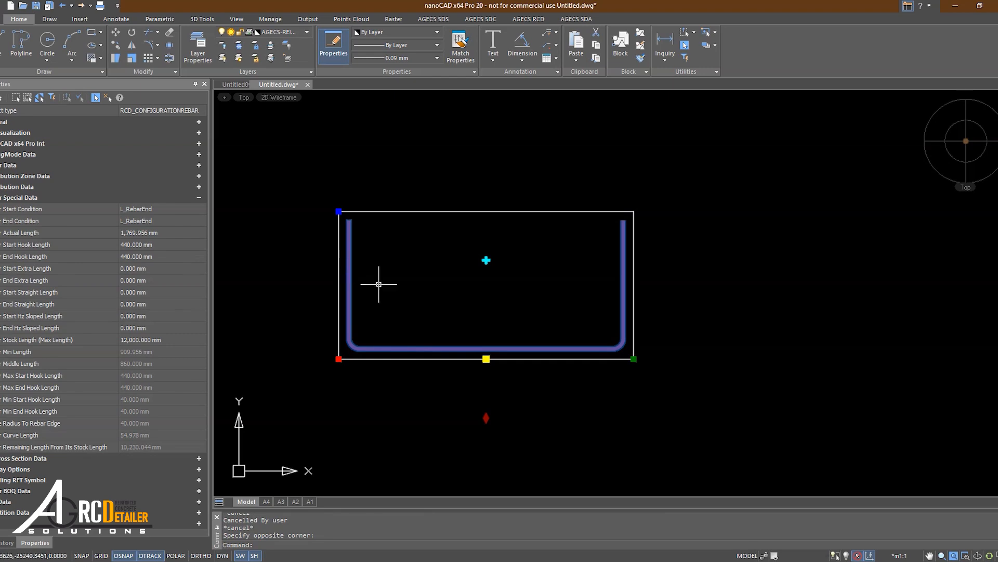
{"action": "scroll", "coordinate": [381, 283], "scroll_direction": "up", "scroll_amount": 2}
{"action": "left_click", "coordinate": [247, 185]}
{"action": "left_click", "coordinate": [387, 323]}
{"action": "left_click", "coordinate": [663, 156]}
{"action": "left_click", "coordinate": [825, 315]}
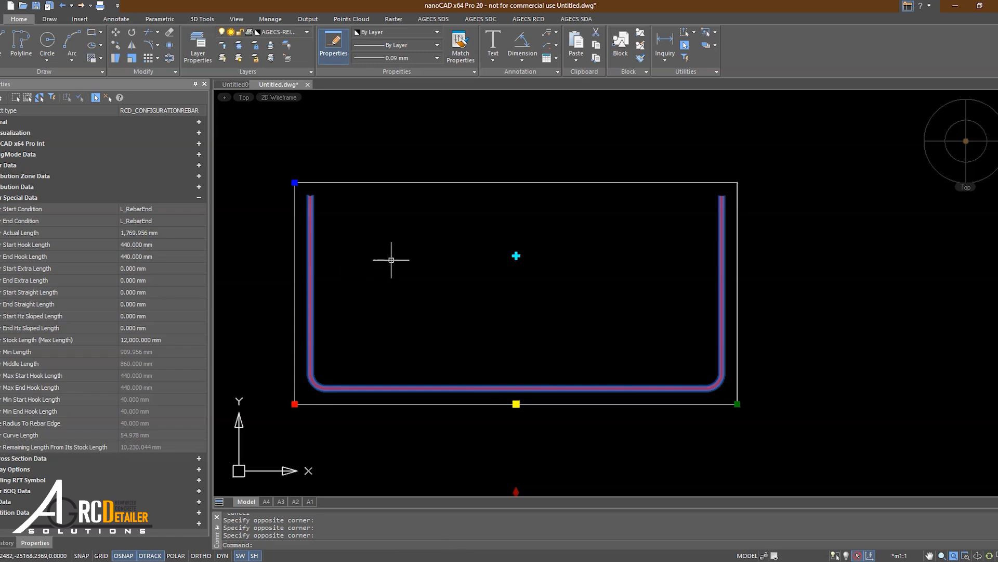
{"action": "left_click", "coordinate": [272, 158]}
{"action": "left_click", "coordinate": [323, 223]}
{"action": "left_click", "coordinate": [272, 158]}
{"action": "left_click", "coordinate": [345, 245]}
Set the rebar's Start Condition to Straight and End Condition to Z_RebarEnd.
{"action": "left_click", "coordinate": [150, 208]}
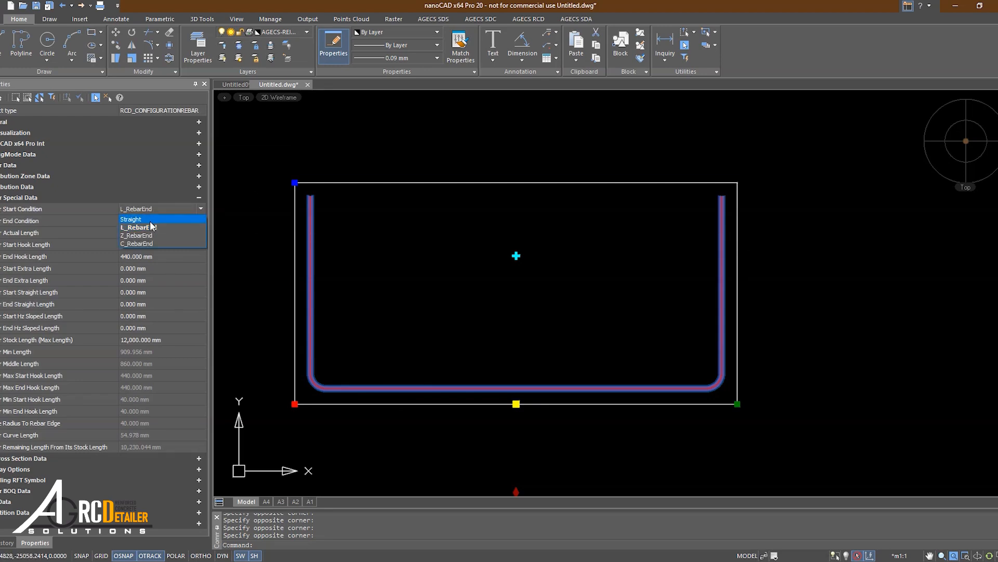
{"action": "left_click", "coordinate": [148, 219]}
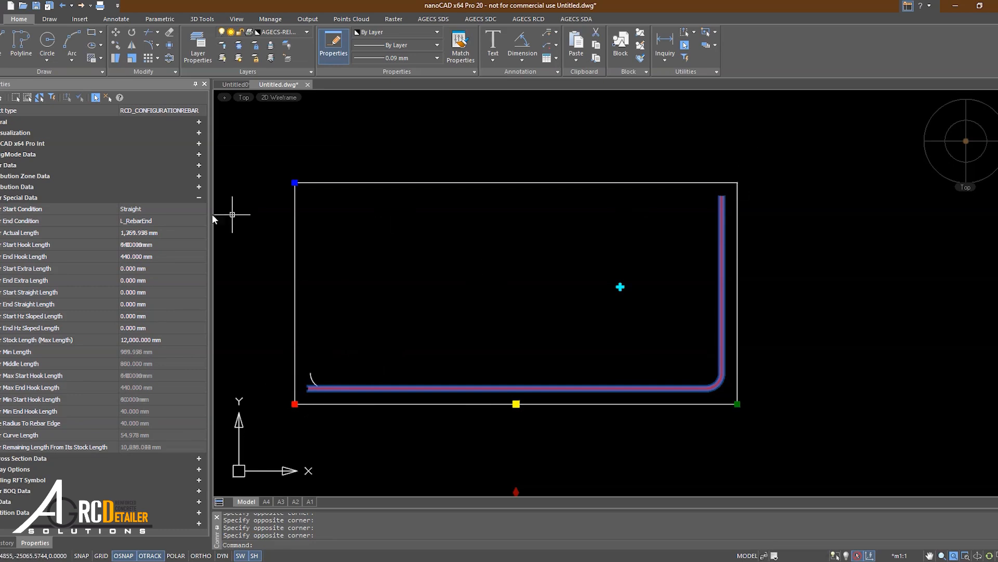
{"action": "left_click", "coordinate": [167, 221]}
{"action": "left_click", "coordinate": [164, 248]}
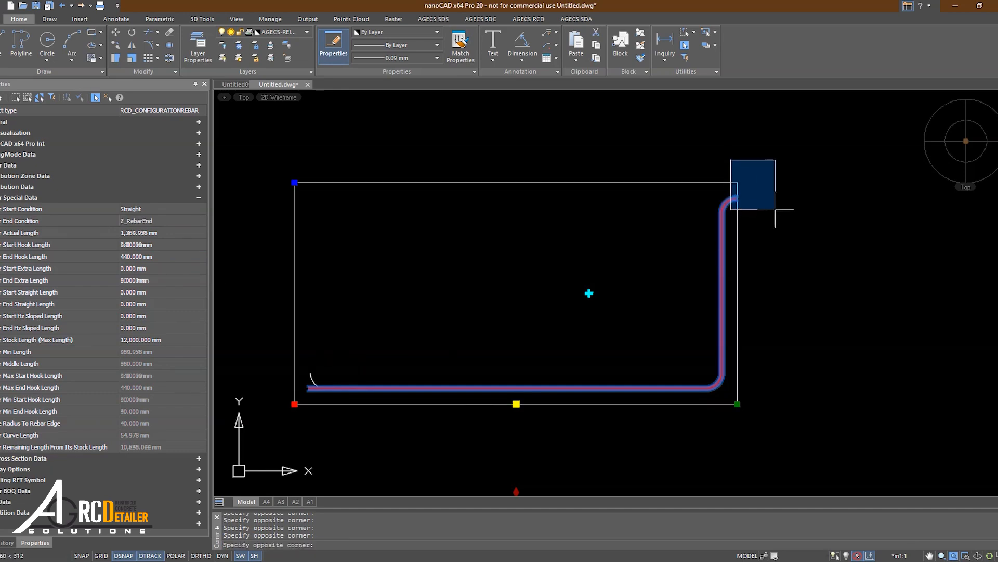
Erase the leftover arc at the rebar's lower-left start and reselect the rebar.
{"action": "left_click_drag", "start_coordinate": [236, 320], "coordinate": [377, 401]}
{"action": "key", "text": "Escape"}
{"action": "left_click_drag", "start_coordinate": [233, 336], "coordinate": [348, 415]}
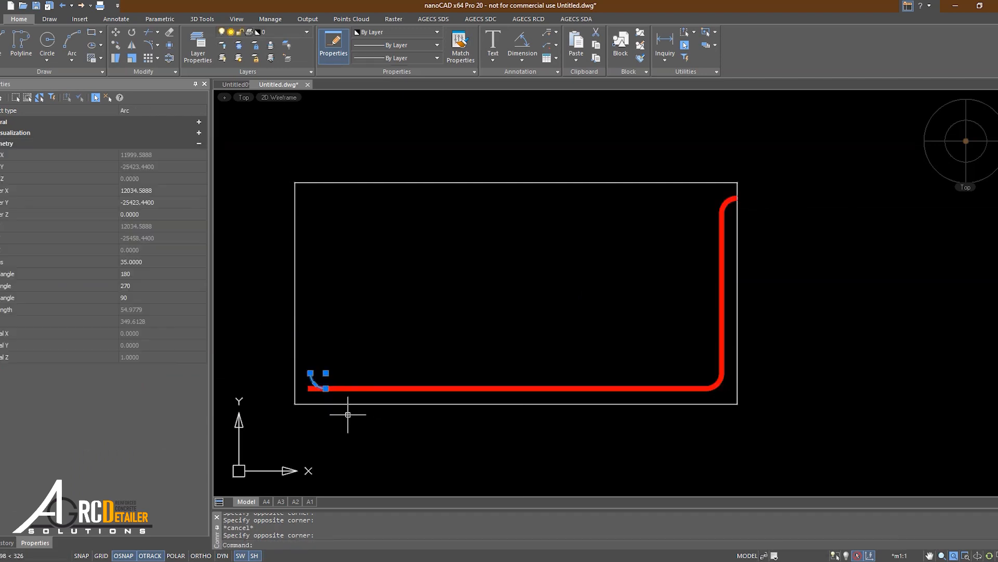
{"action": "type", "text": "e"}
{"action": "key", "text": "Return"}
{"action": "left_click", "coordinate": [413, 389]}
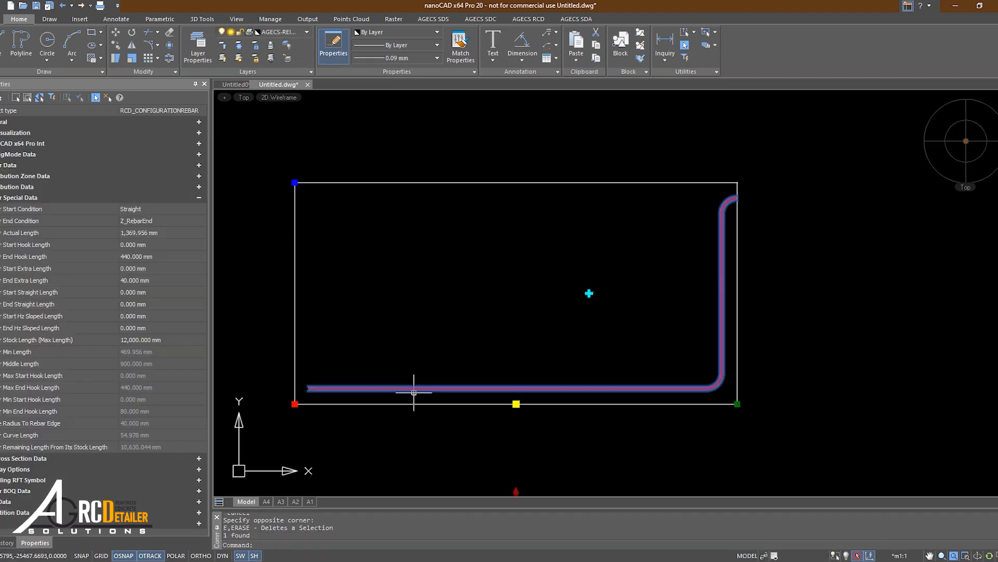
{"action": "left_click_drag", "start_coordinate": [494, 404], "coordinate": [495, 373]}
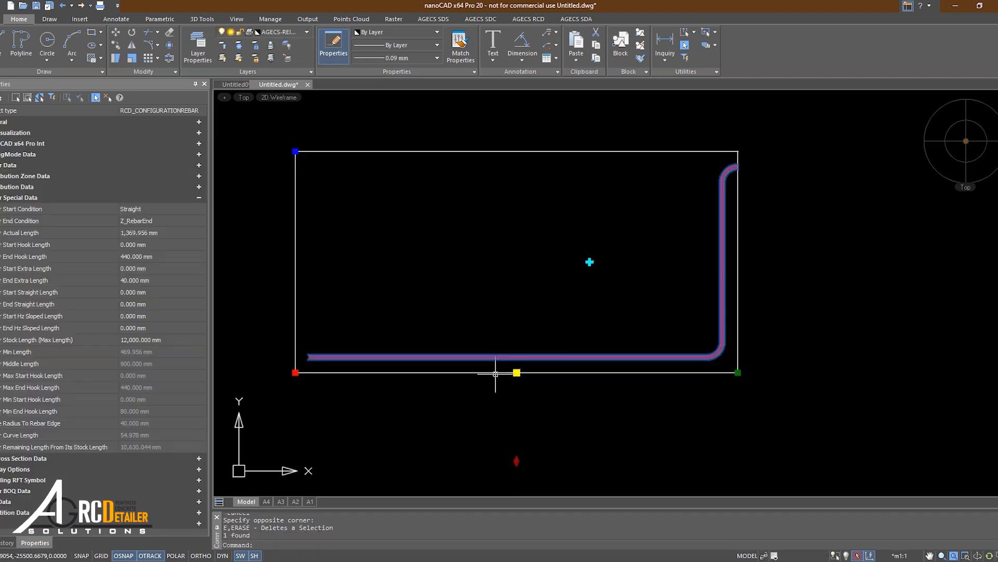
{"action": "left_click", "coordinate": [516, 461]}
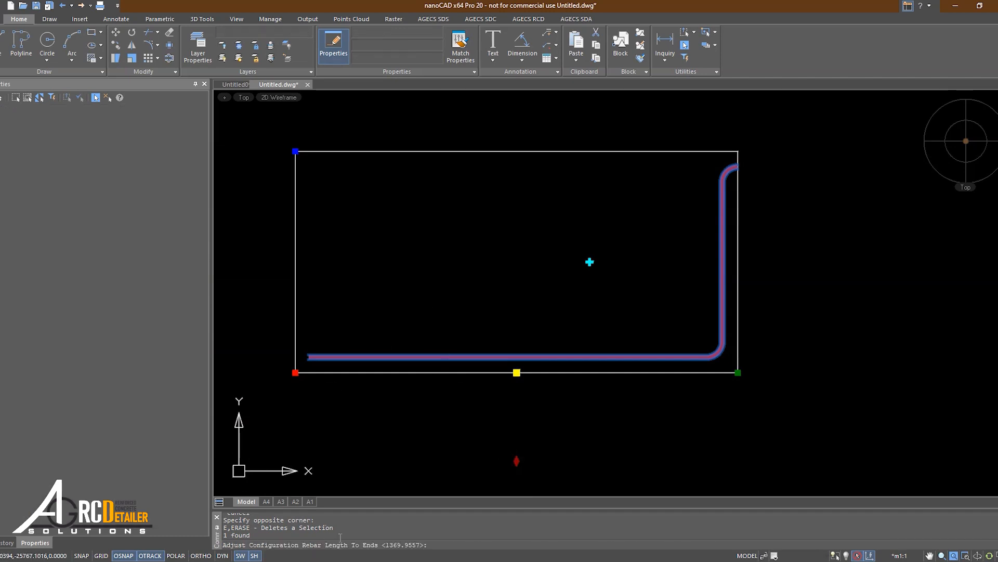
Set the Z-ended rebar's length to 1500 mm and inspect its straight start and hook end.
{"action": "type", "text": "1500"}
{"action": "key", "text": "Return"}
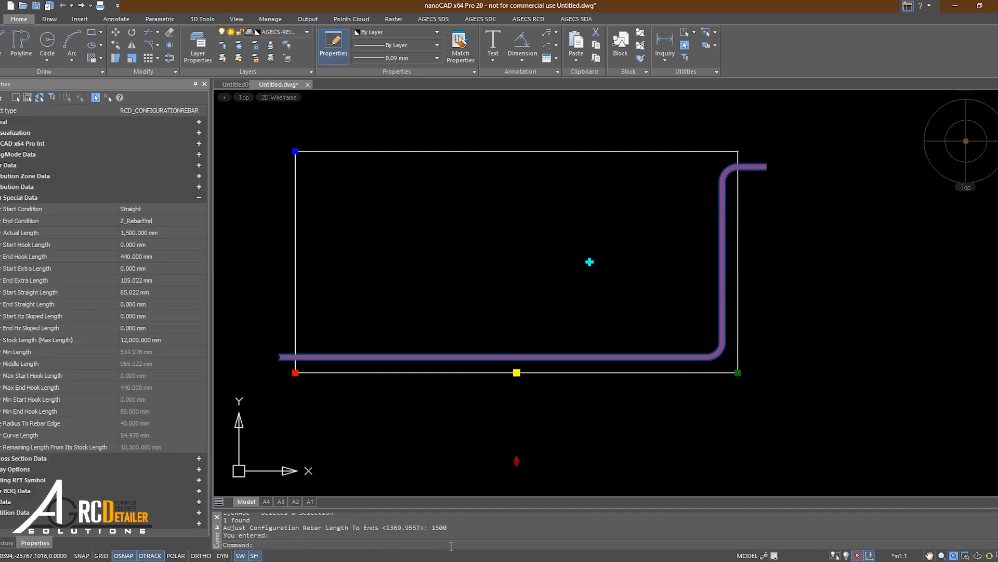
{"action": "middle_click_drag", "start_coordinate": [502, 458], "coordinate": [521, 470]}
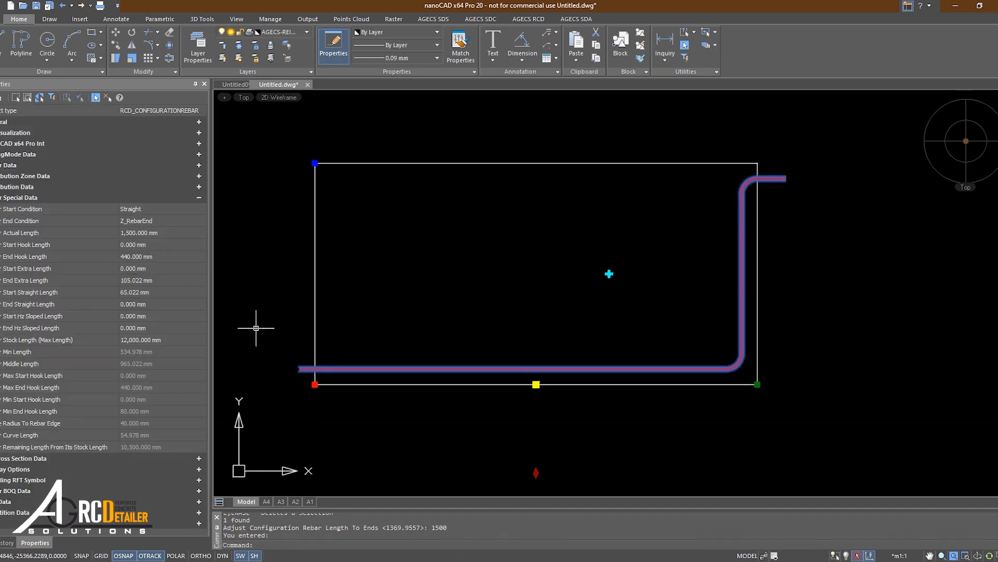
{"action": "scroll", "coordinate": [300, 374], "scroll_direction": "up", "scroll_amount": 3}
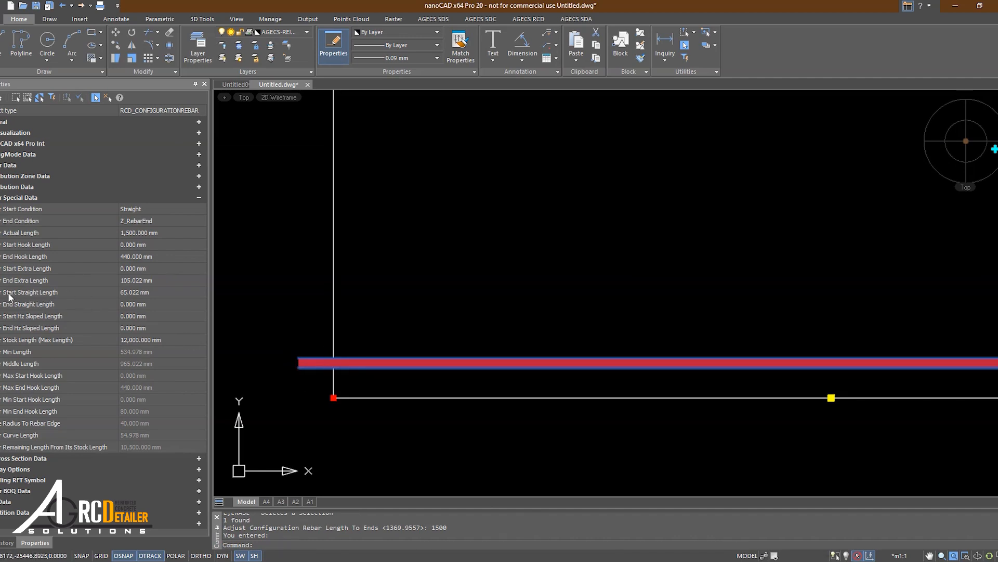
{"action": "middle_click_drag", "start_coordinate": [336, 377], "coordinate": [312, 374]}
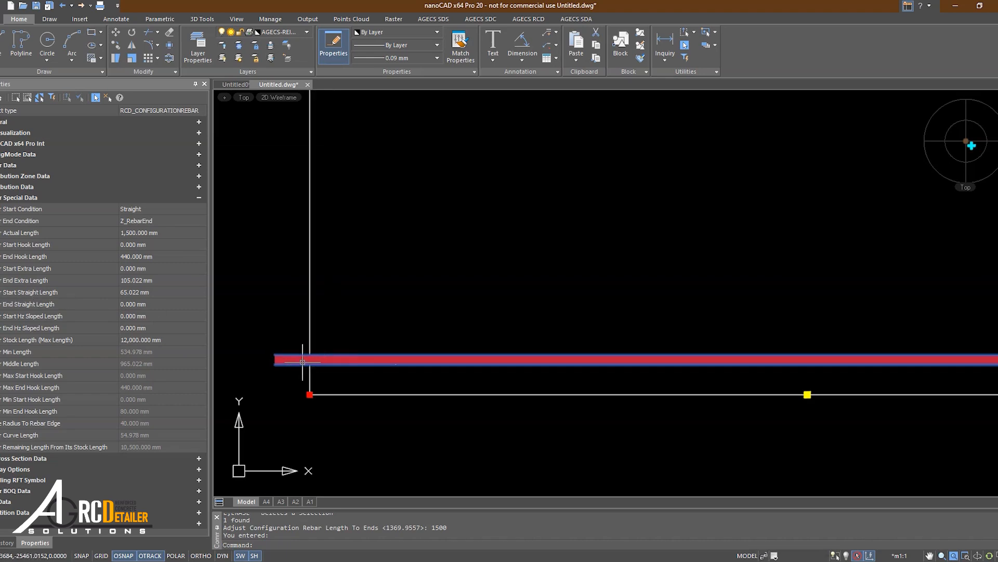
{"action": "scroll", "coordinate": [307, 359], "scroll_direction": "down", "scroll_amount": 5}
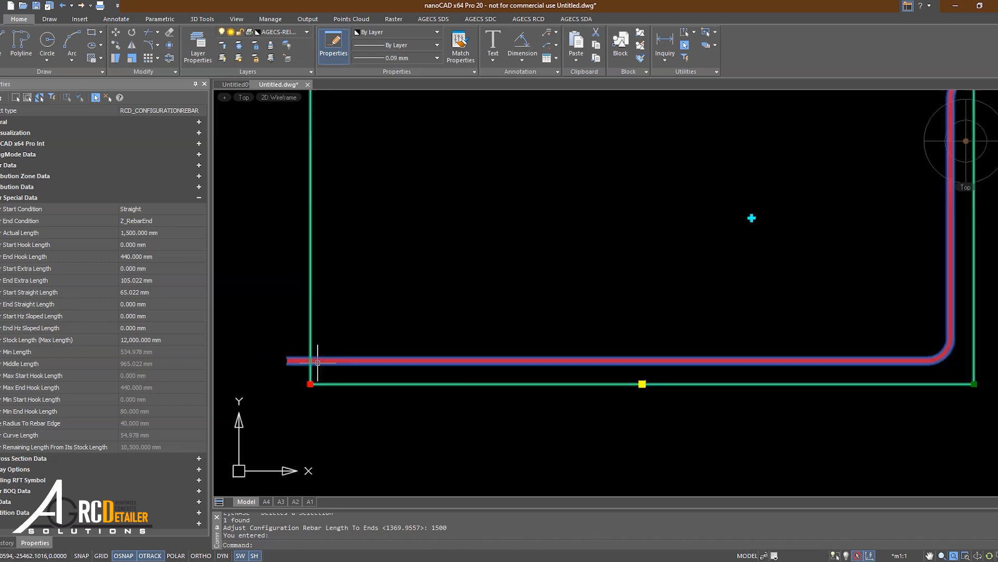
{"action": "scroll", "coordinate": [582, 262], "scroll_direction": "up", "scroll_amount": 5}
{"action": "left_click_drag", "start_coordinate": [566, 217], "coordinate": [627, 293]}
{"action": "scroll", "coordinate": [589, 308], "scroll_direction": "down", "scroll_amount": 2}
{"action": "middle_click_drag", "start_coordinate": [400, 382], "coordinate": [514, 330]}
{"action": "middle_click_drag", "start_coordinate": [307, 284], "coordinate": [427, 285]}
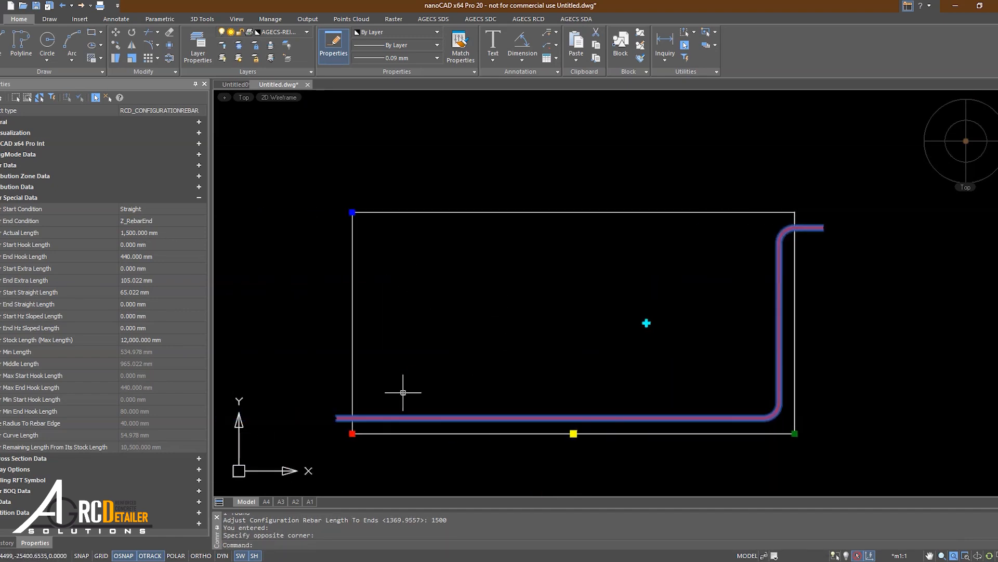
{"action": "left_click", "coordinate": [297, 394]}
{"action": "left_click", "coordinate": [390, 457]}
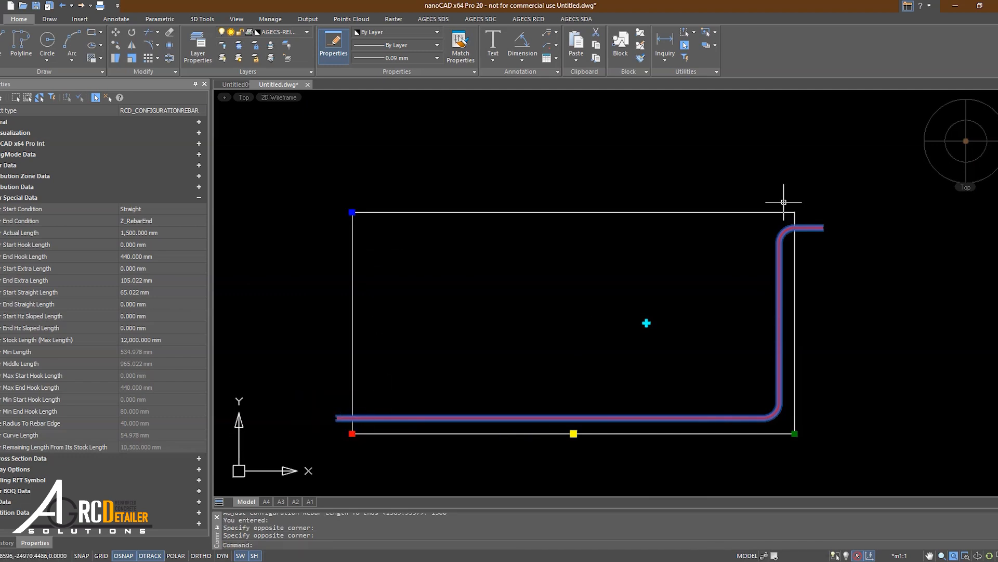
{"action": "left_click", "coordinate": [289, 381]}
{"action": "left_click", "coordinate": [383, 429]}
{"action": "middle_click_drag", "start_coordinate": [564, 492], "coordinate": [561, 429]}
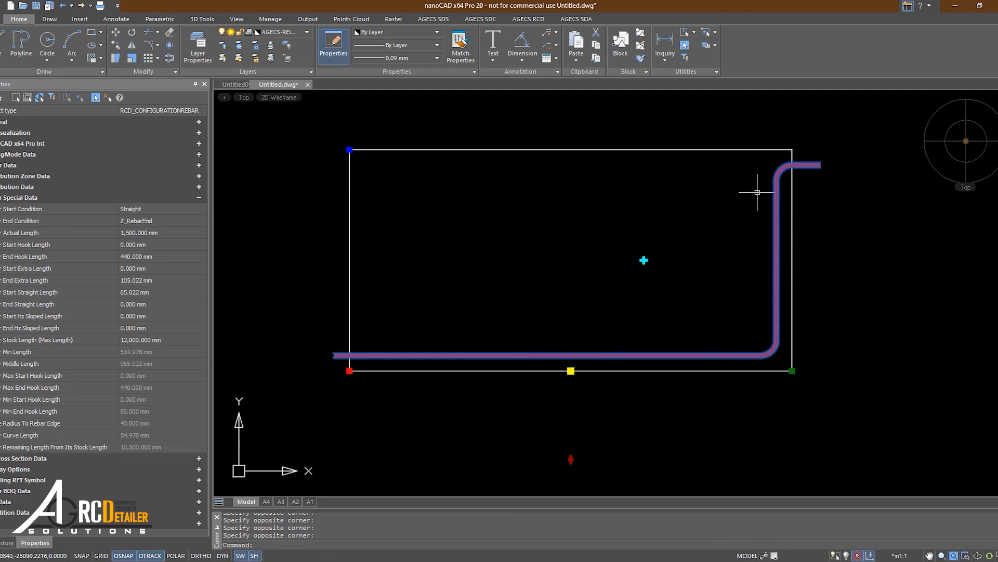
{"action": "left_click", "coordinate": [779, 128]}
{"action": "left_click", "coordinate": [846, 178]}
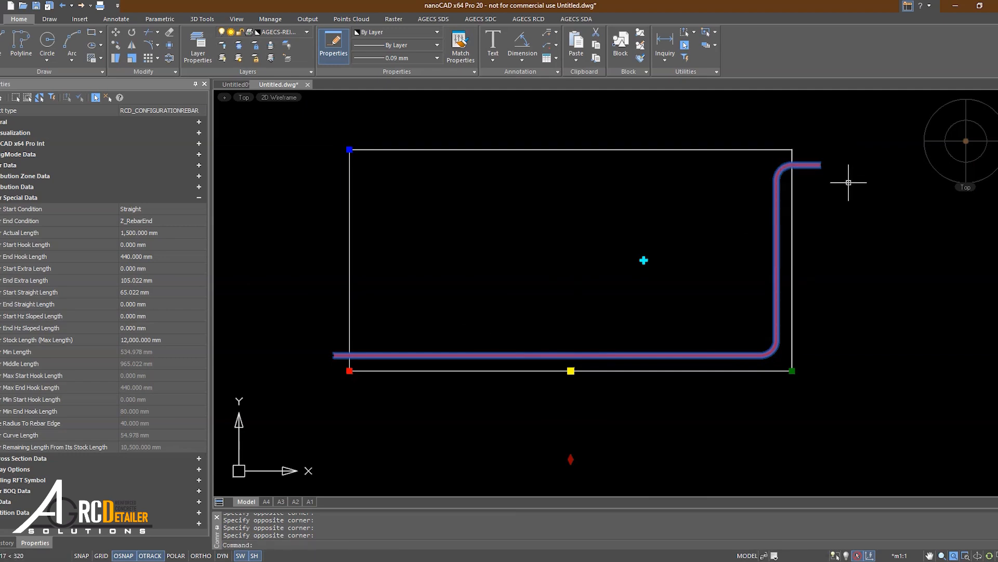
{"action": "left_click", "coordinate": [296, 319]}
{"action": "left_click", "coordinate": [392, 390]}
{"action": "left_click", "coordinate": [260, 325]}
{"action": "left_click", "coordinate": [394, 397]}
{"action": "left_click", "coordinate": [278, 318]}
{"action": "left_click", "coordinate": [437, 411]}
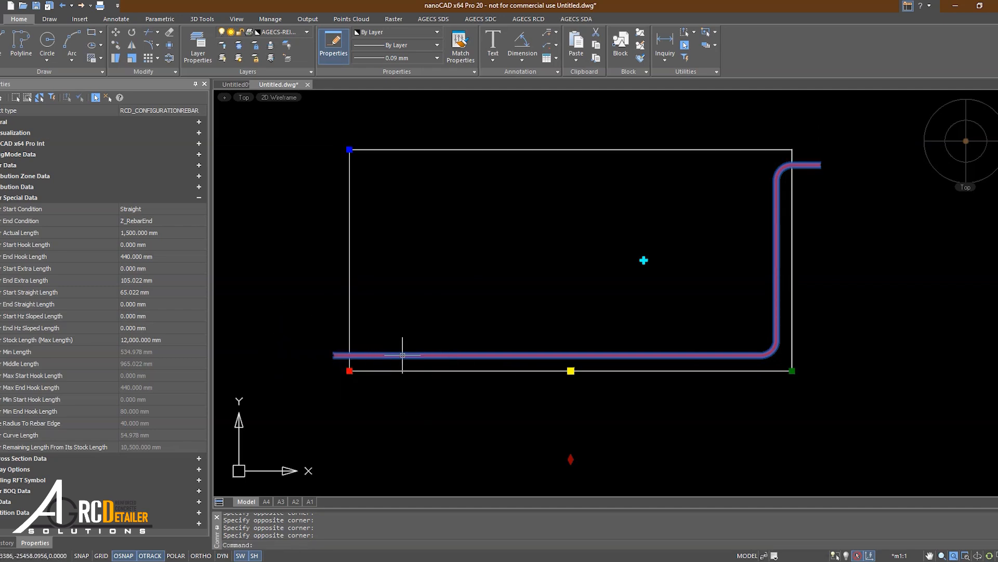